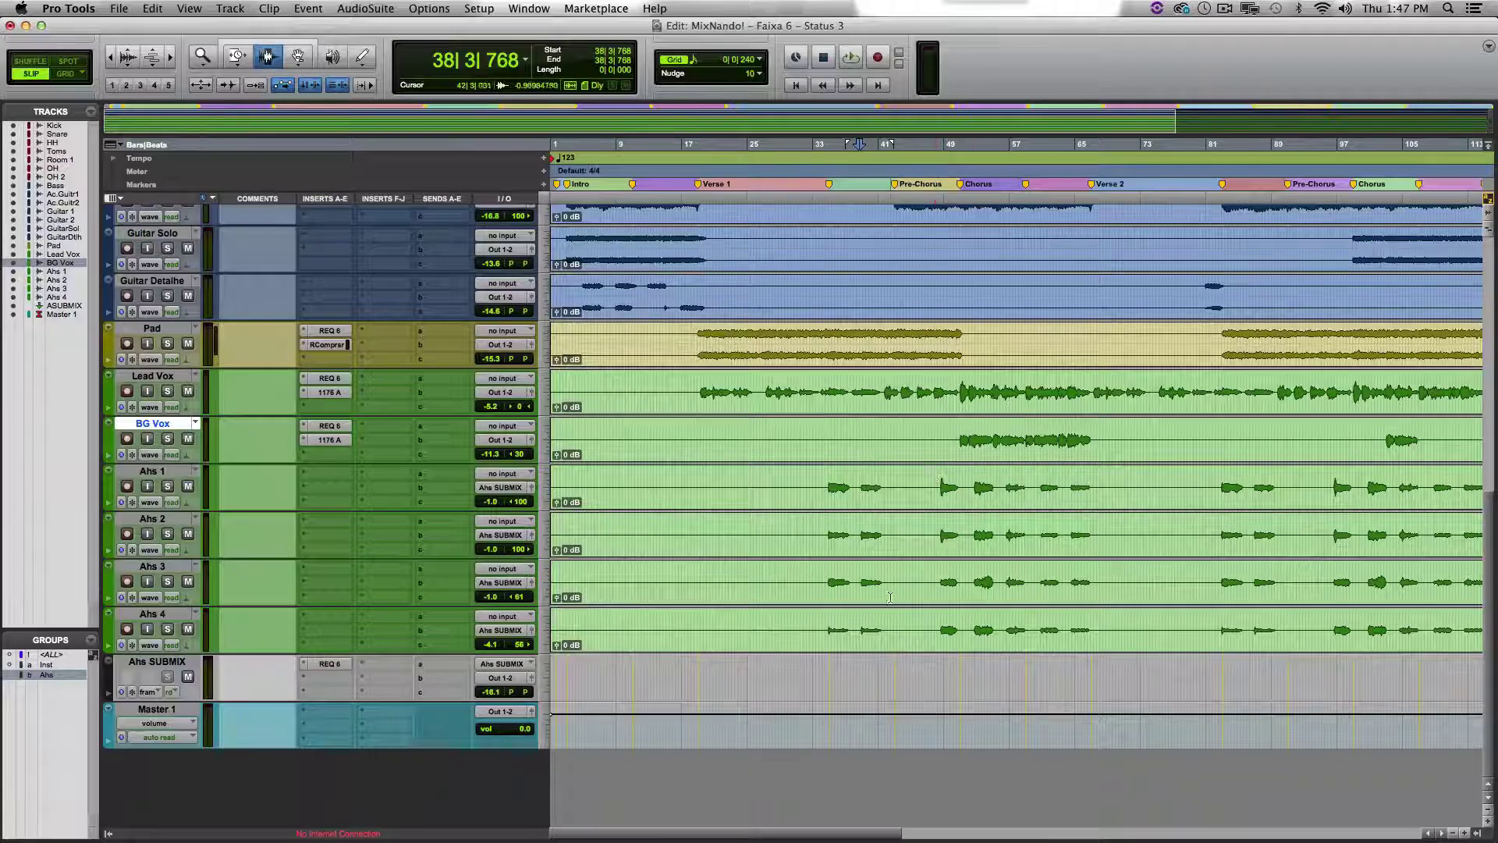
Select the Ahs 1 to Ahs 4 clips around the first chorus and review the Ahs SUBMIX track's REQ 6 equalizer
drag(919, 478, 1032, 617)
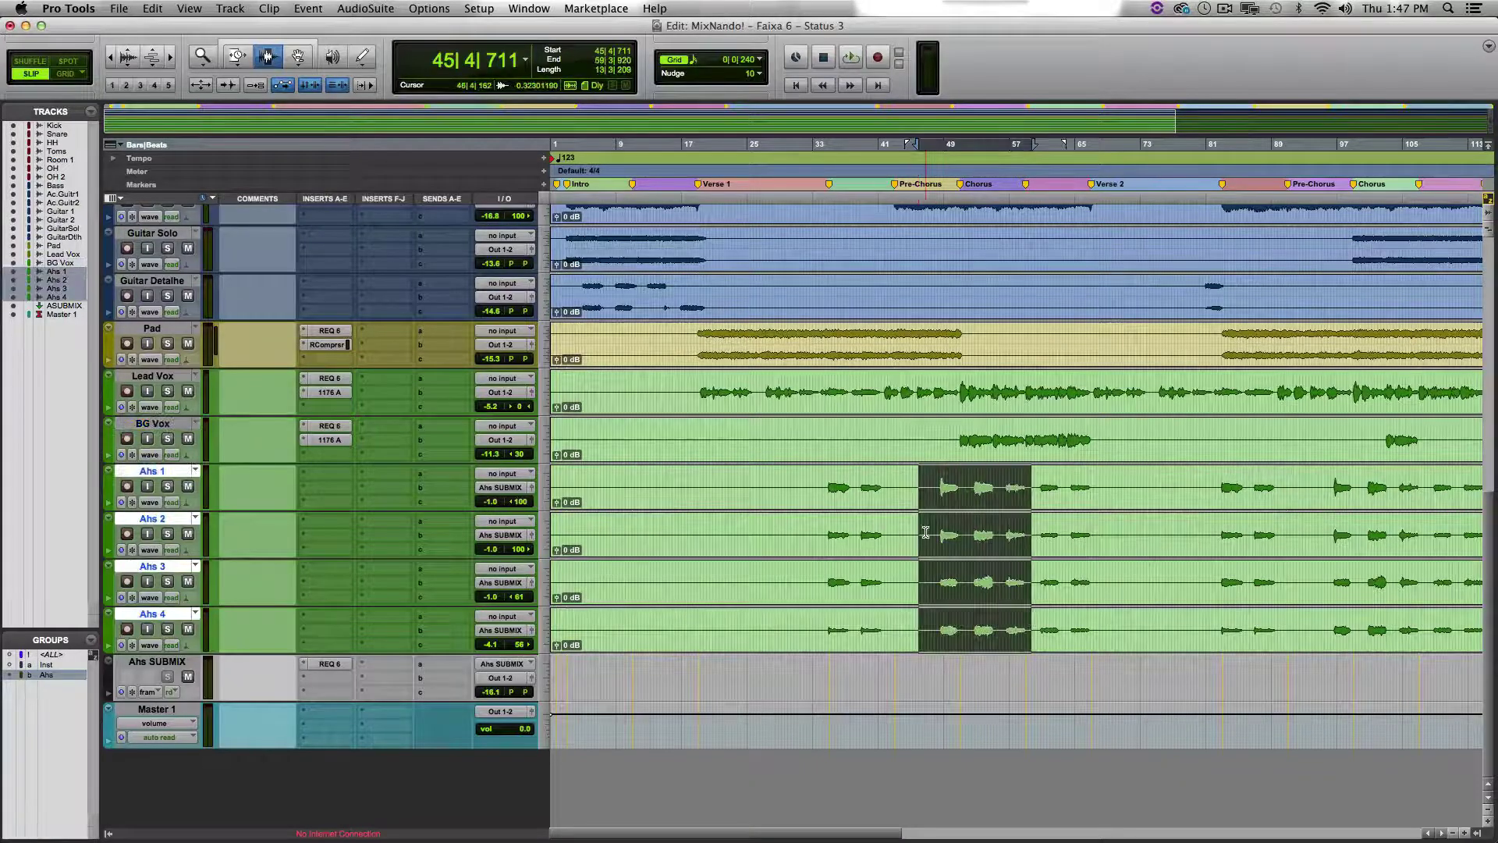
click(329, 664)
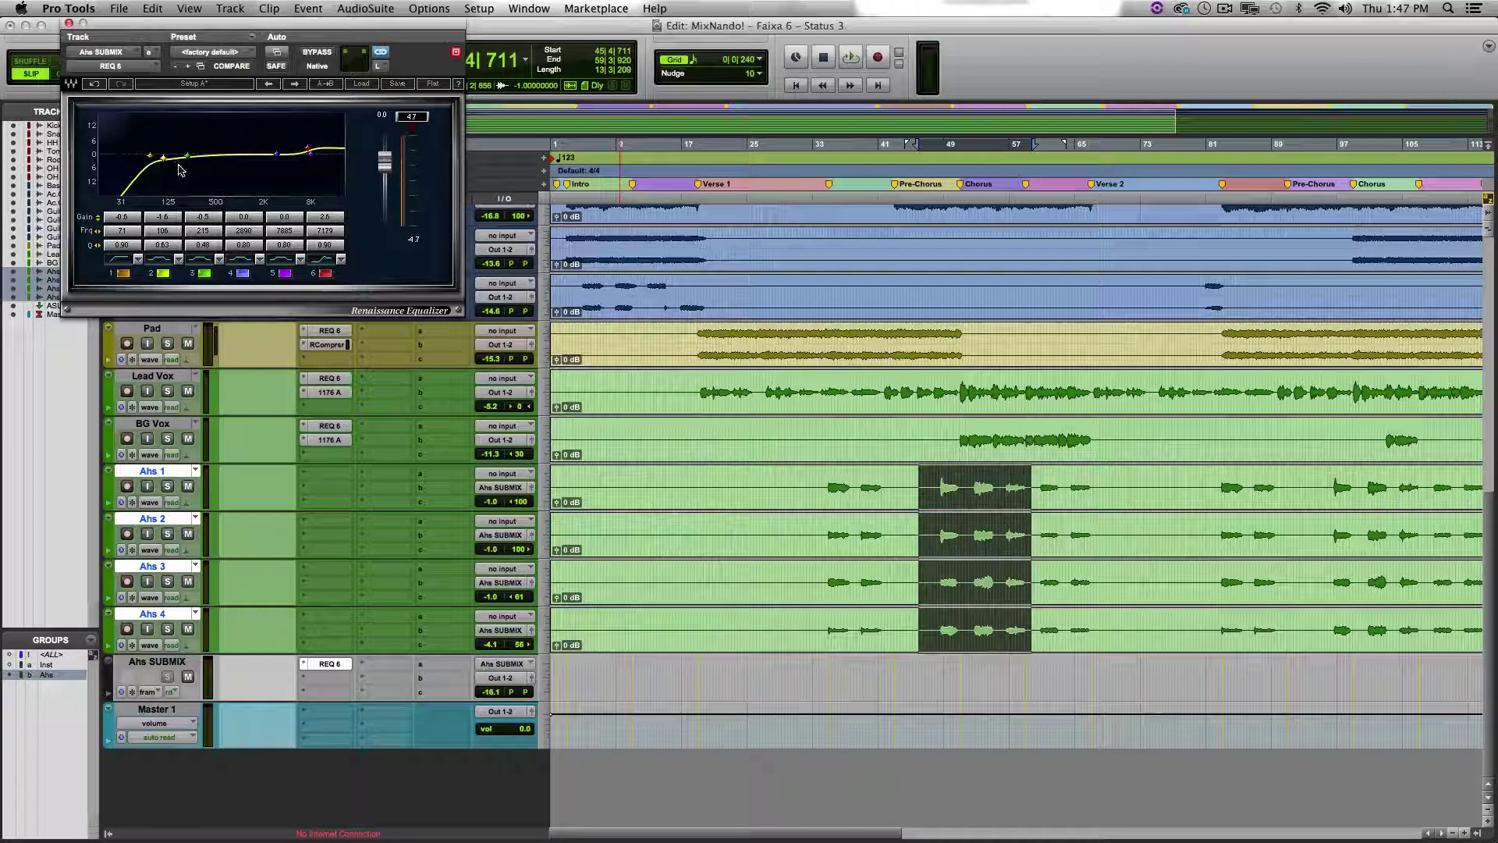
key(space)
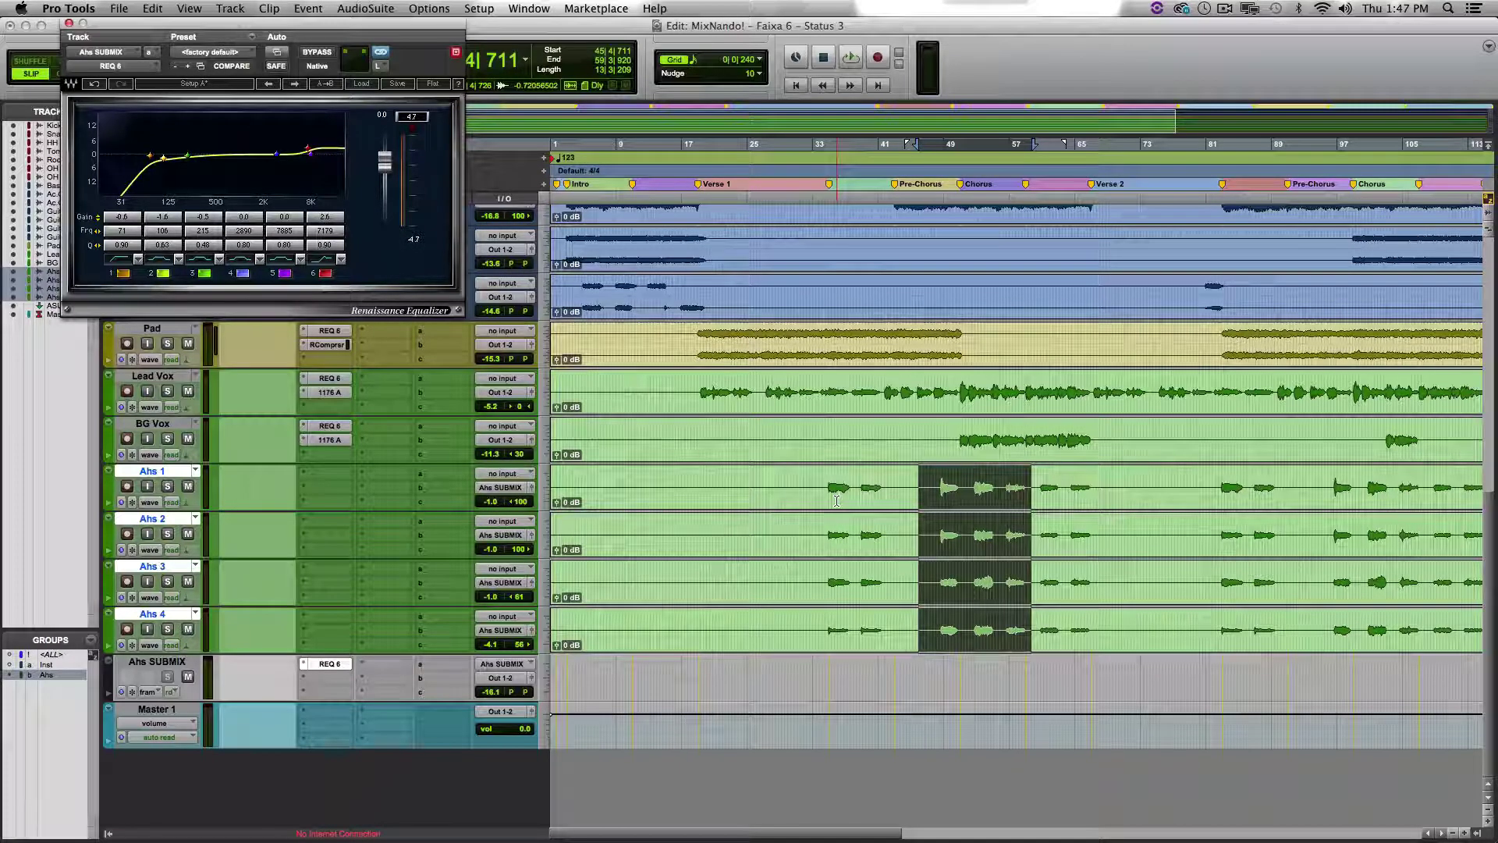
click(68, 23)
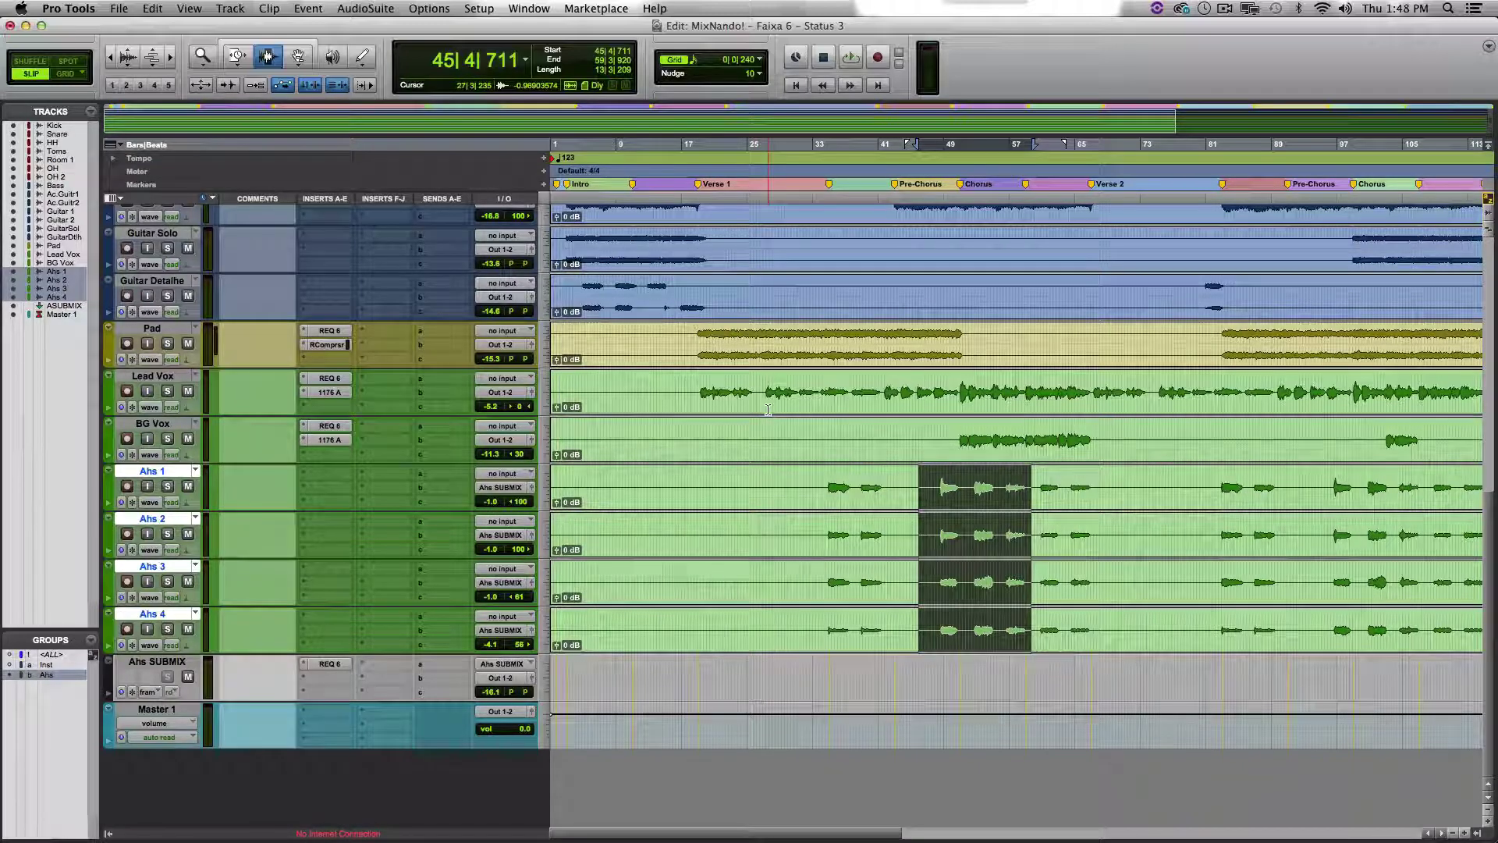
Open the Lead Vox track's REQ 6 equalizer to examine its curve
scroll(742, 351, up, 8)
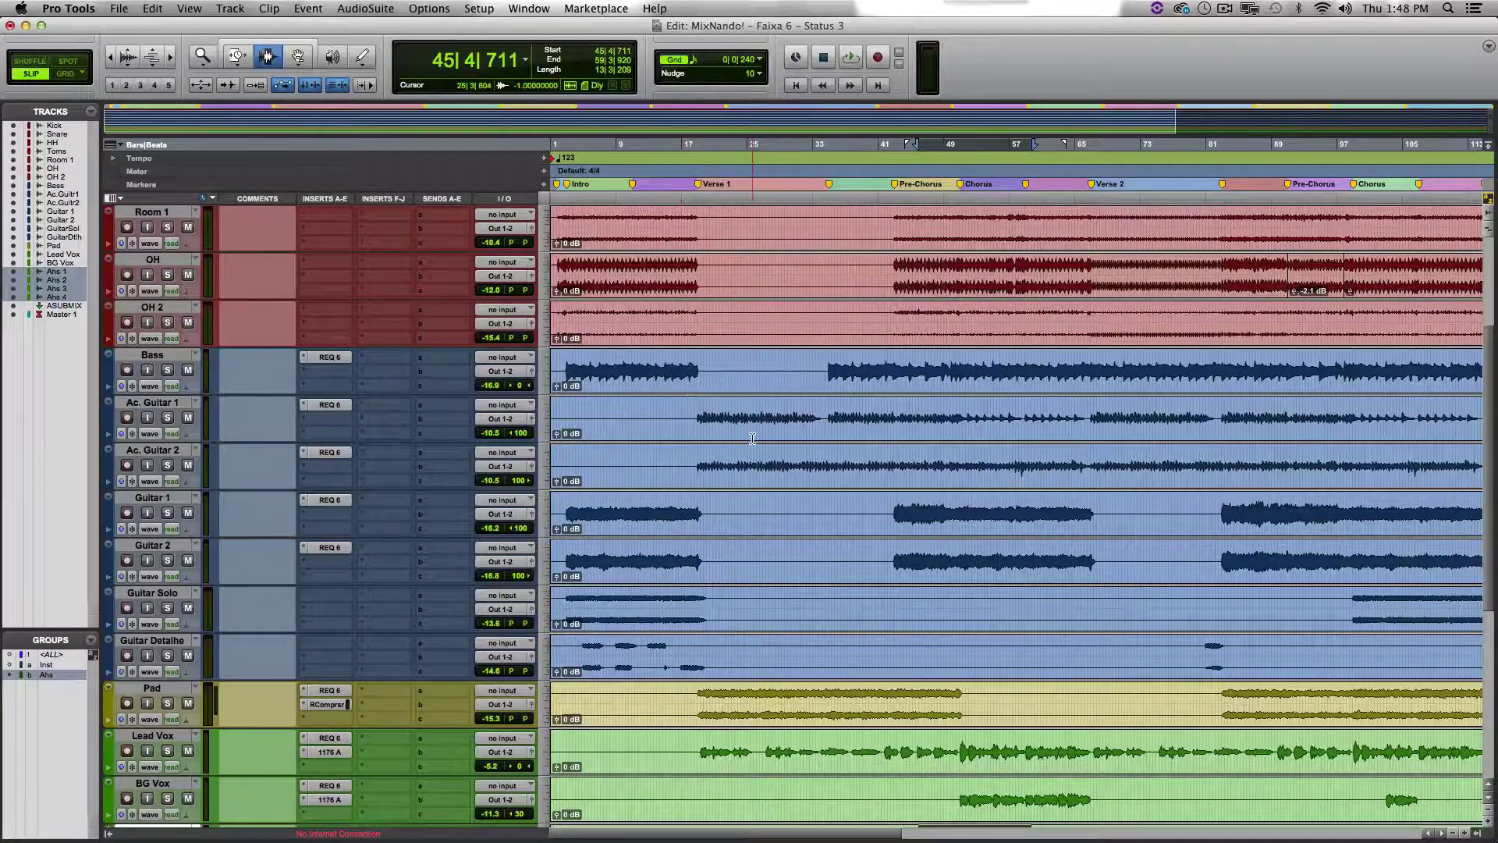
scroll(782, 591, down, 4)
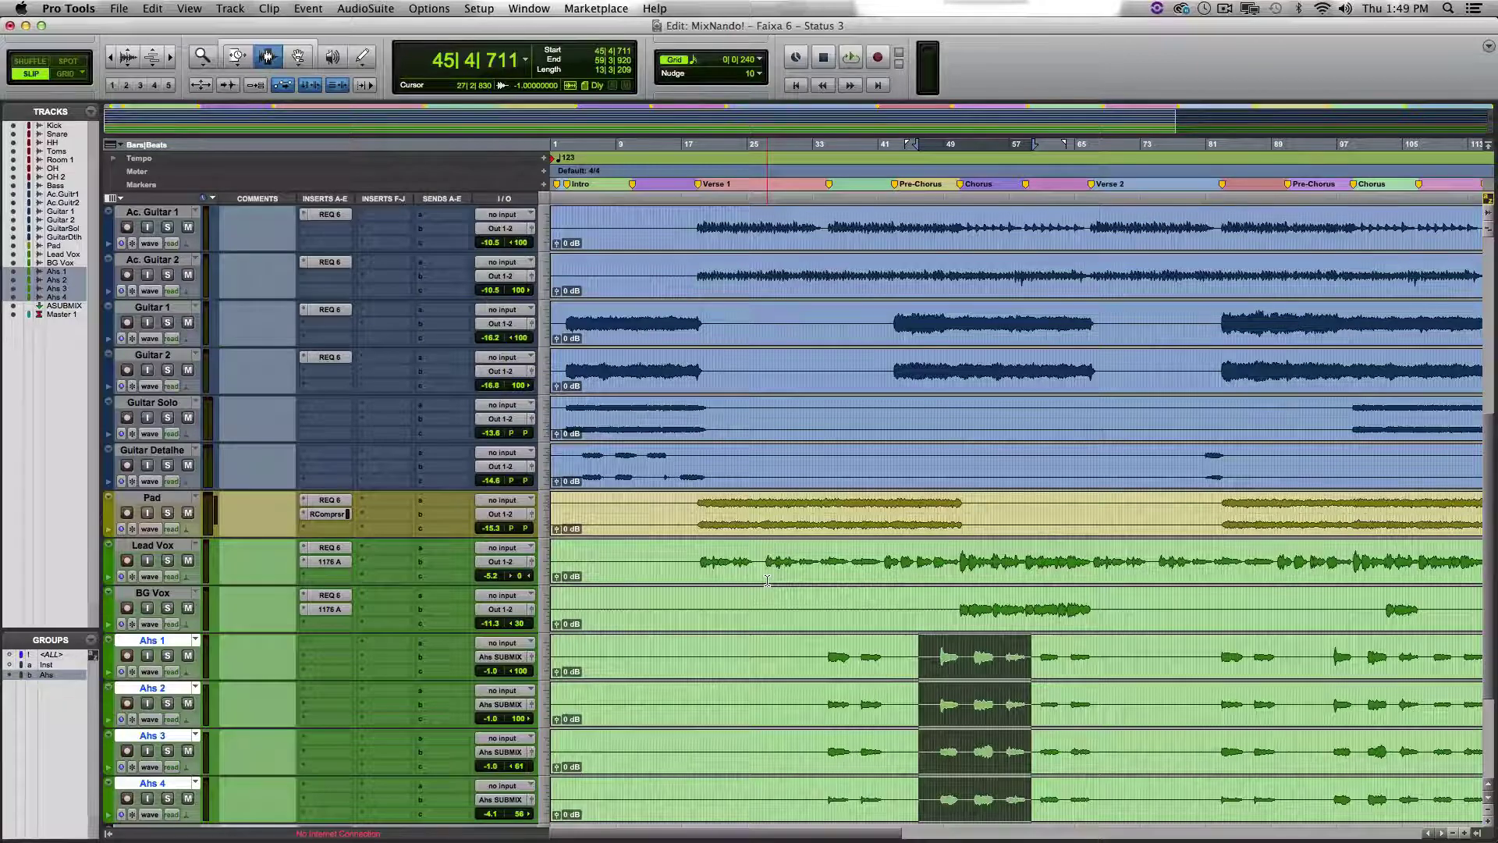
click(792, 609)
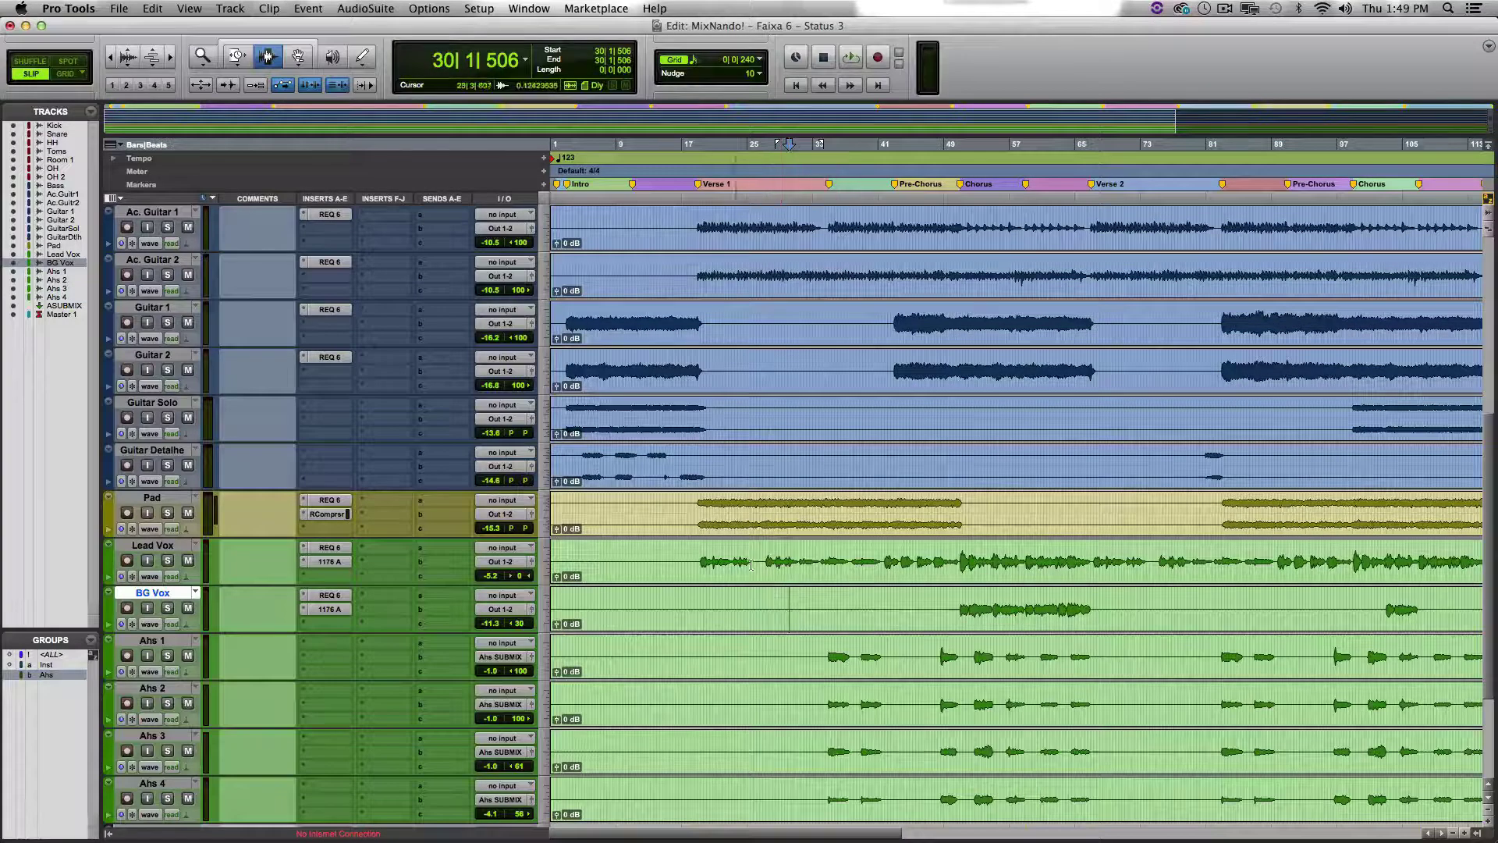
click(331, 549)
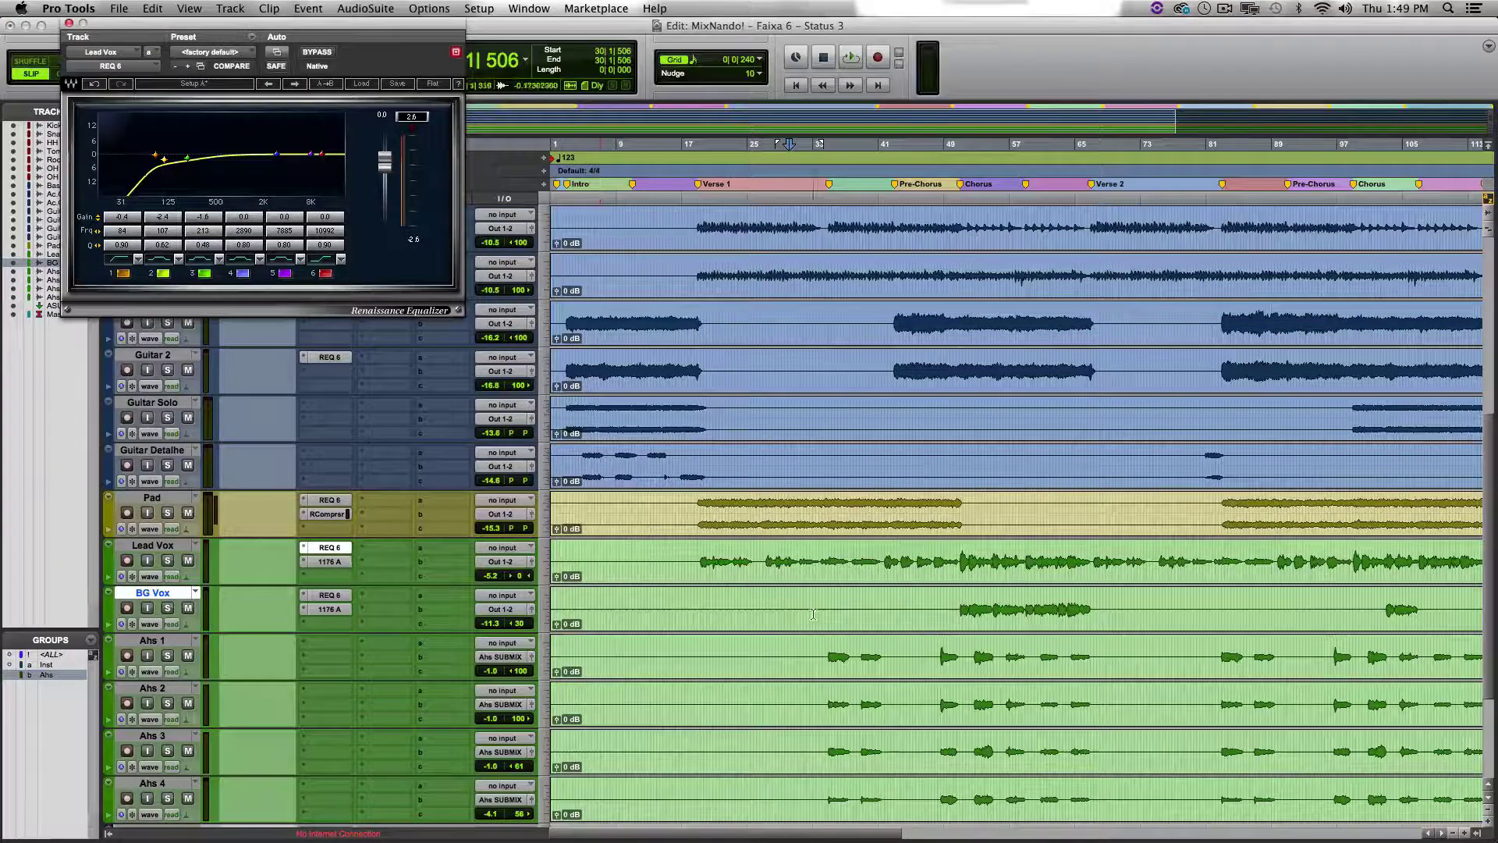
scroll(936, 612, right, 2)
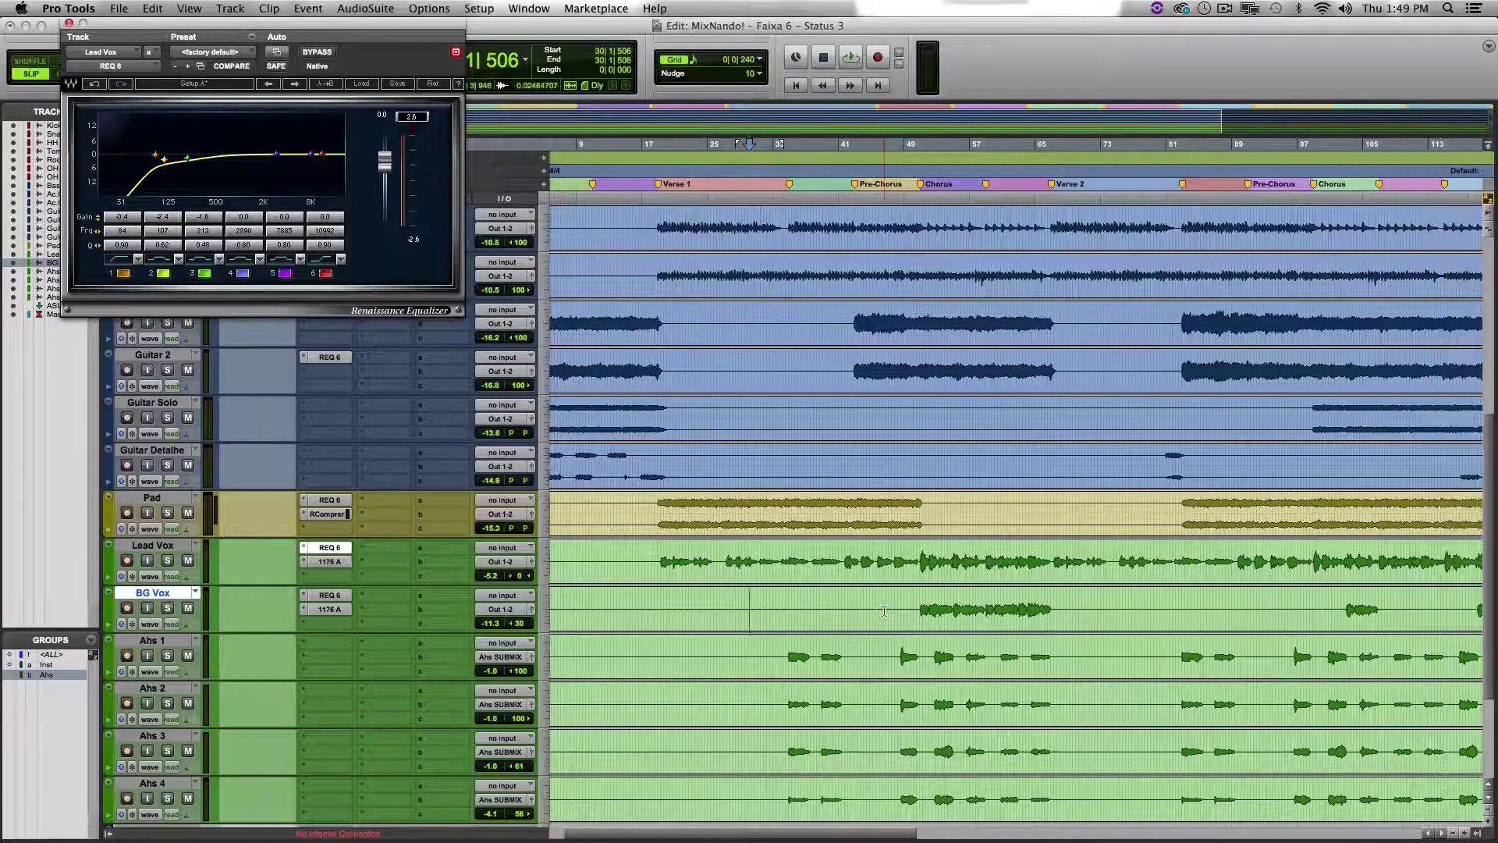
Locate the BG Vox part in the first chorus and review that track's REQ 6 equalizer and 1176 compressor settings
click(926, 610)
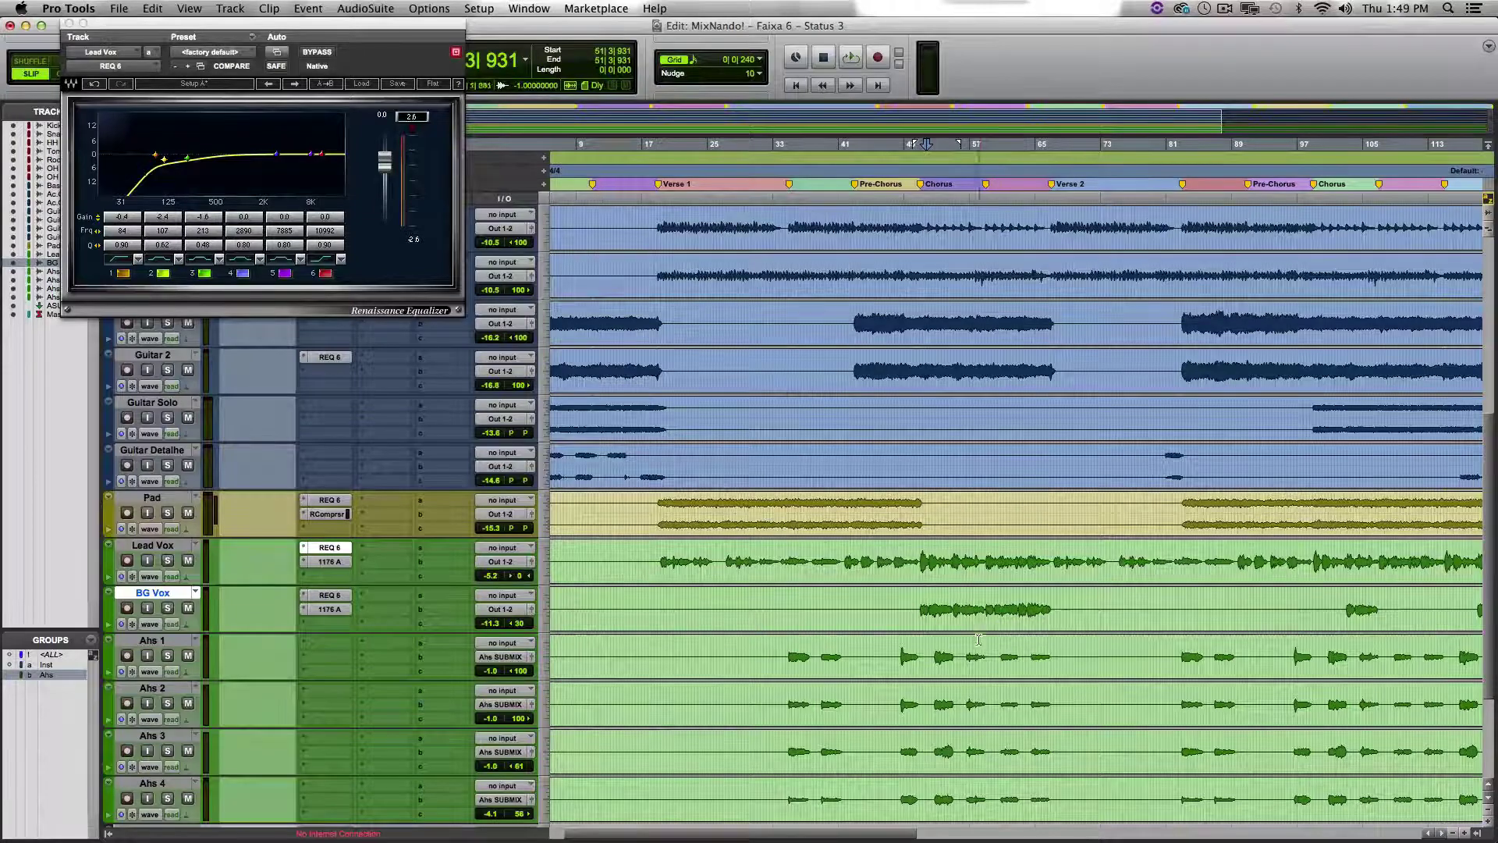
scroll(980, 633, right, 5)
scroll(980, 634, right, 3)
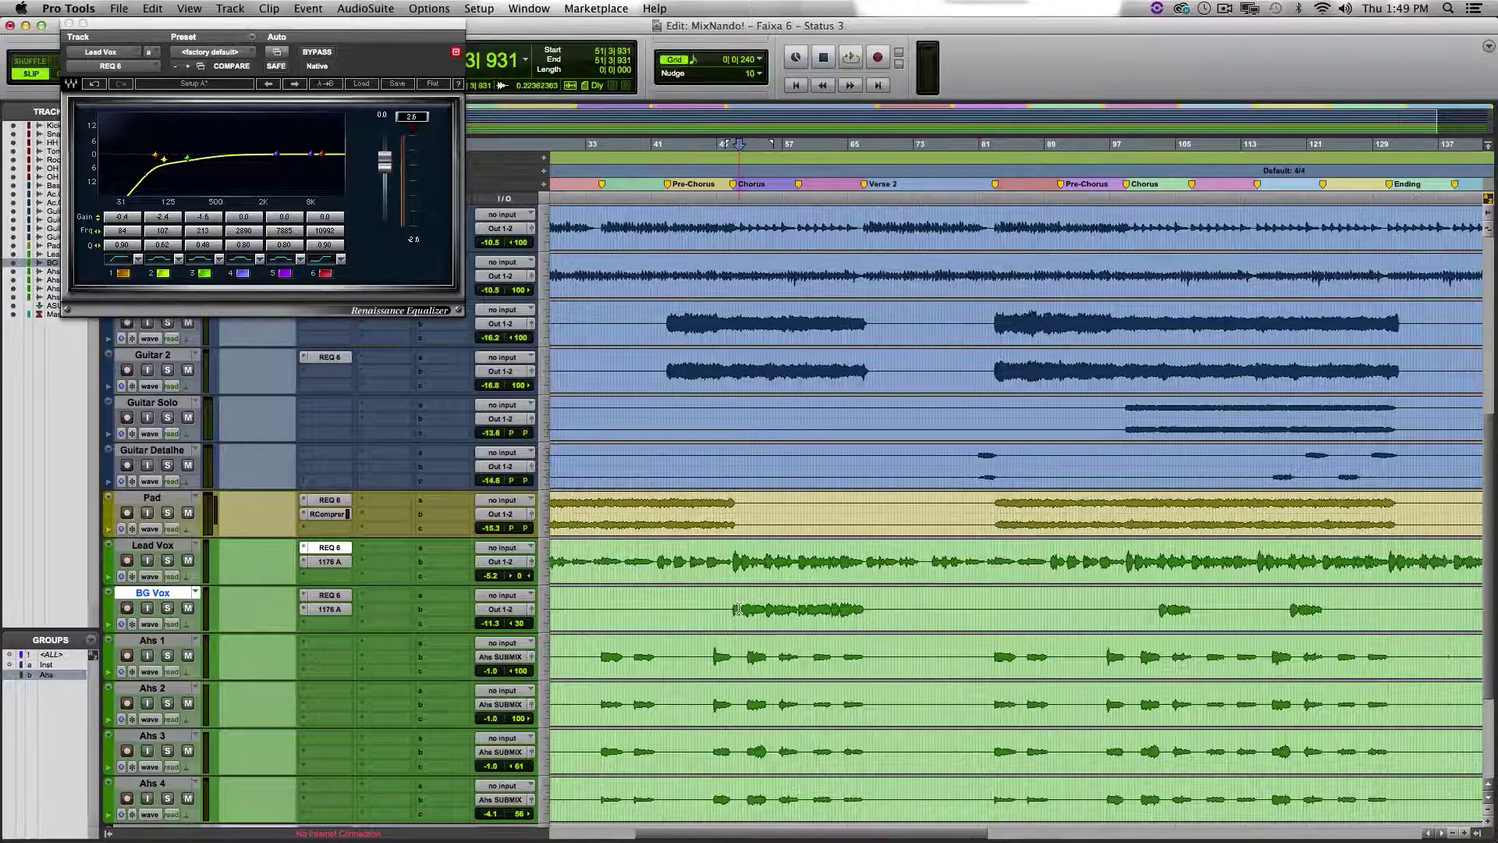
click(739, 616)
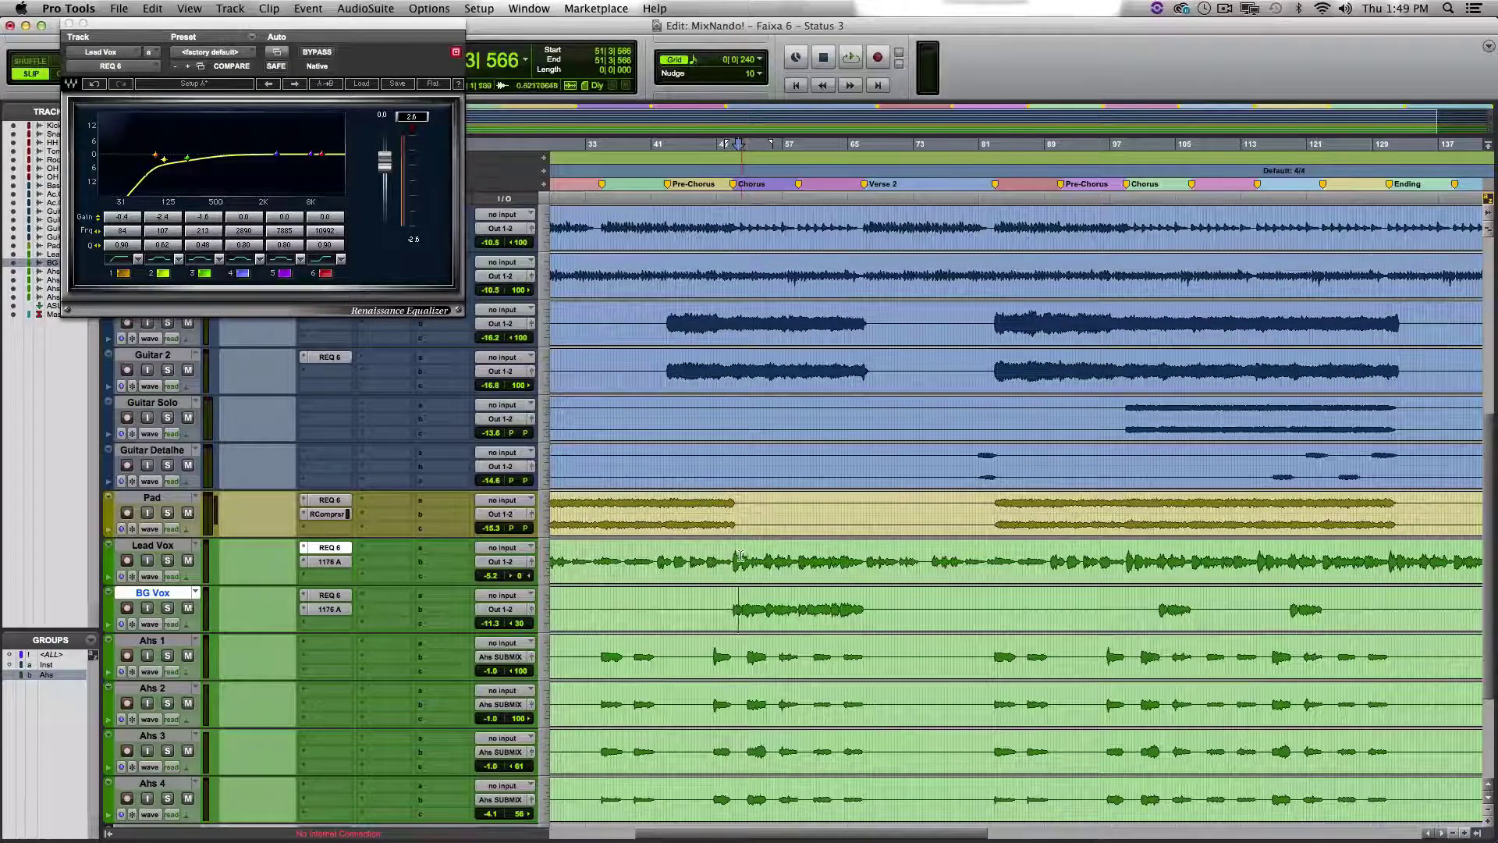
drag(739, 560, 854, 563)
click(753, 609)
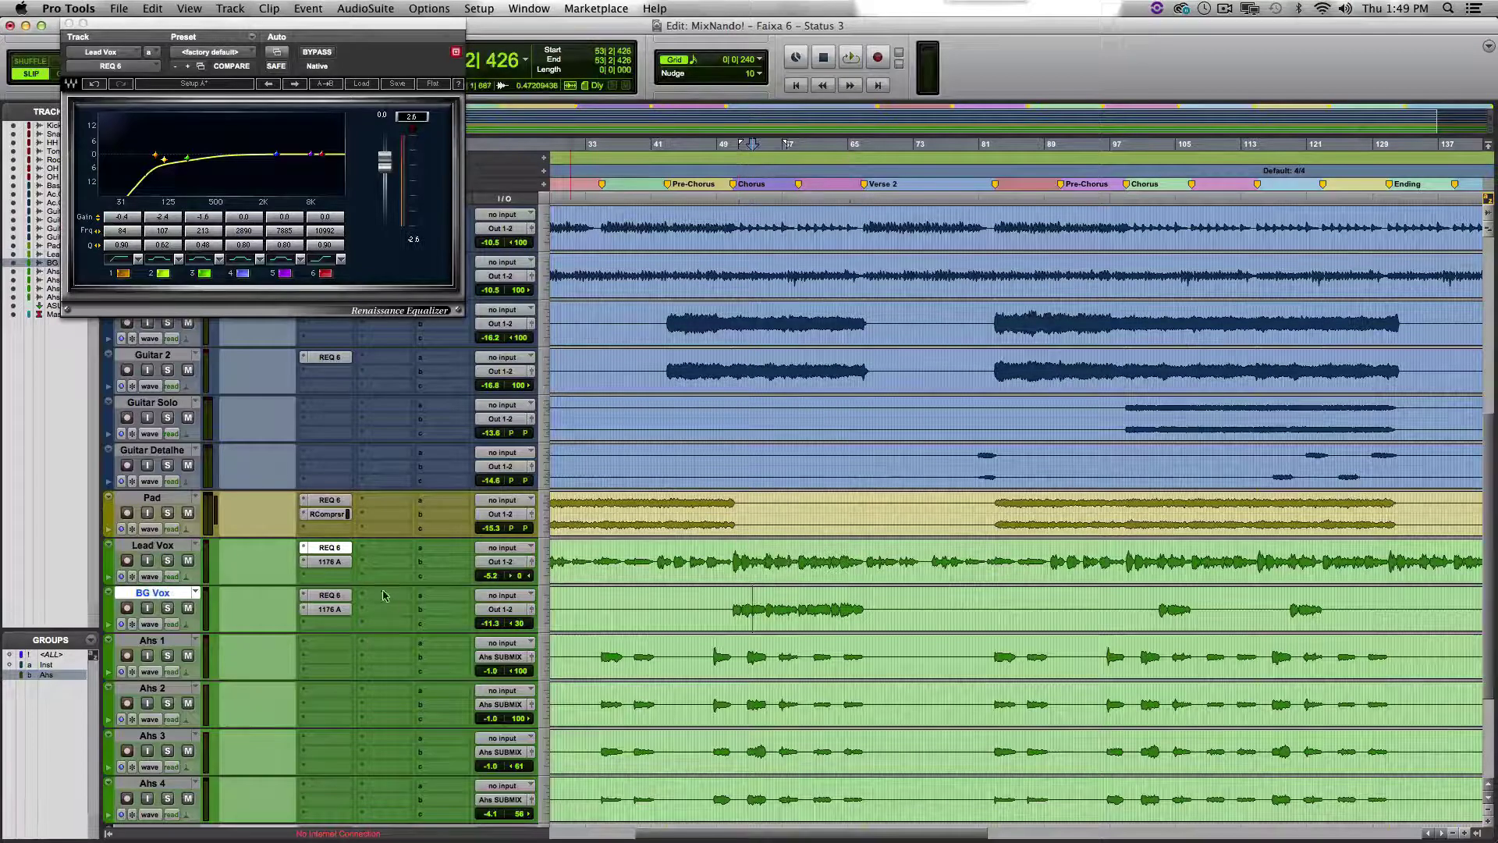
click(327, 596)
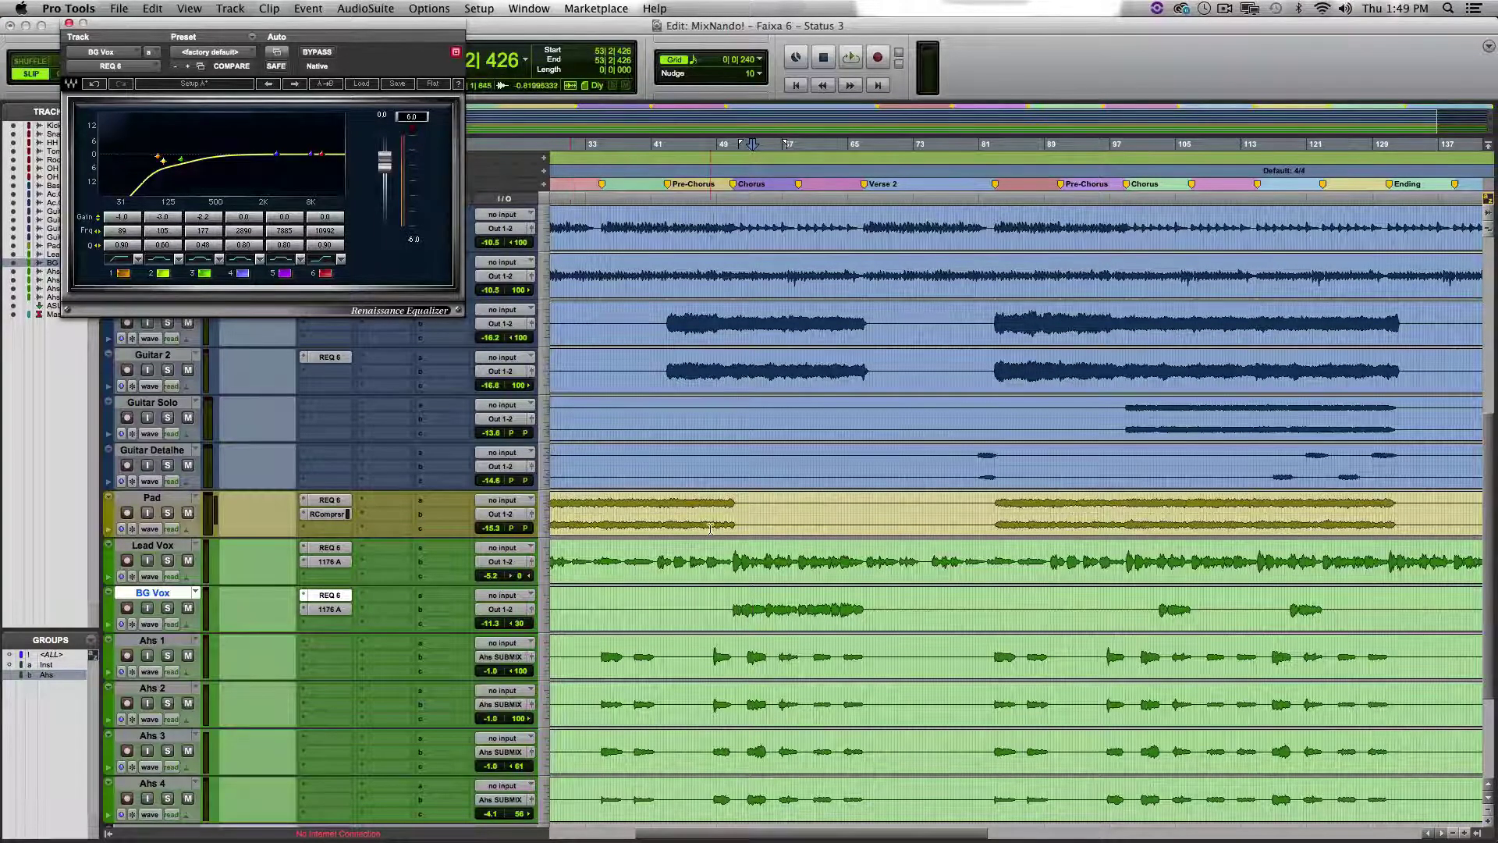
click(329, 609)
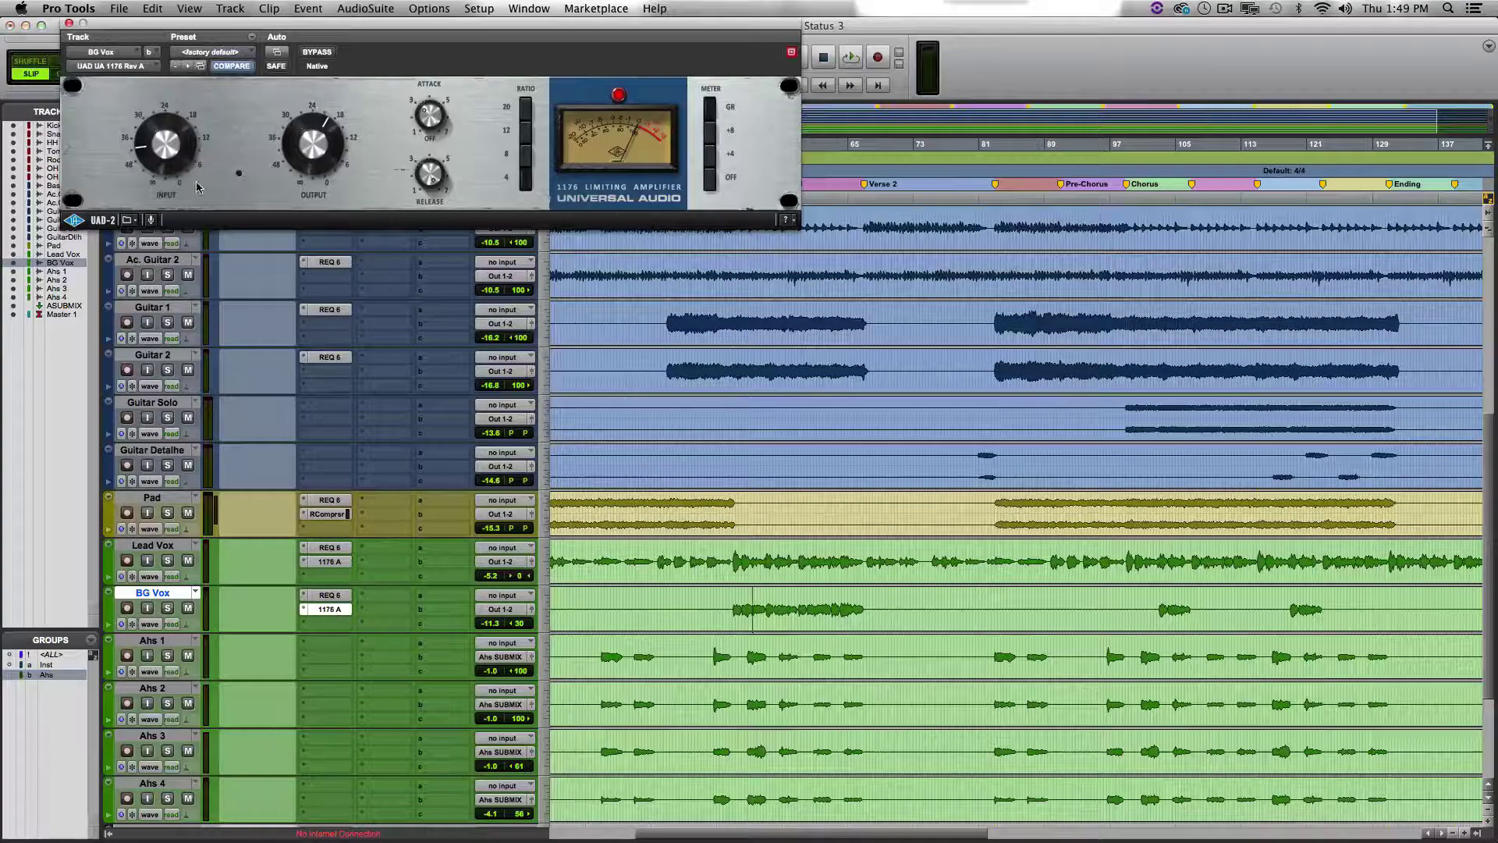
click(70, 24)
Enlarge the Pad track's height, open its REQ 6 equalizer and place the cursor near the start of Verse 1
scroll(555, 263, left, 5)
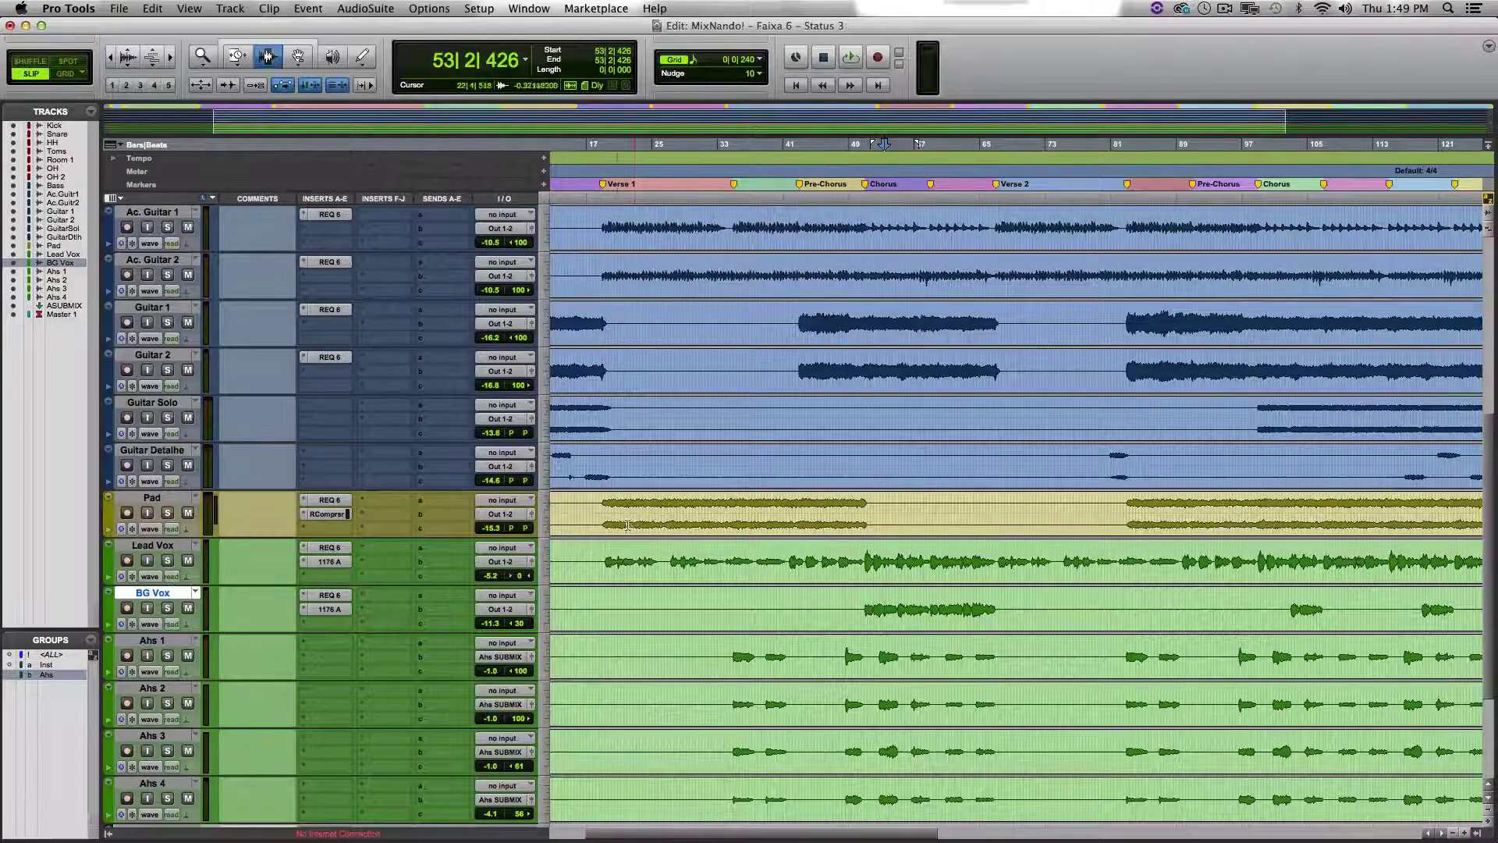
drag(351, 537, 349, 649)
click(331, 500)
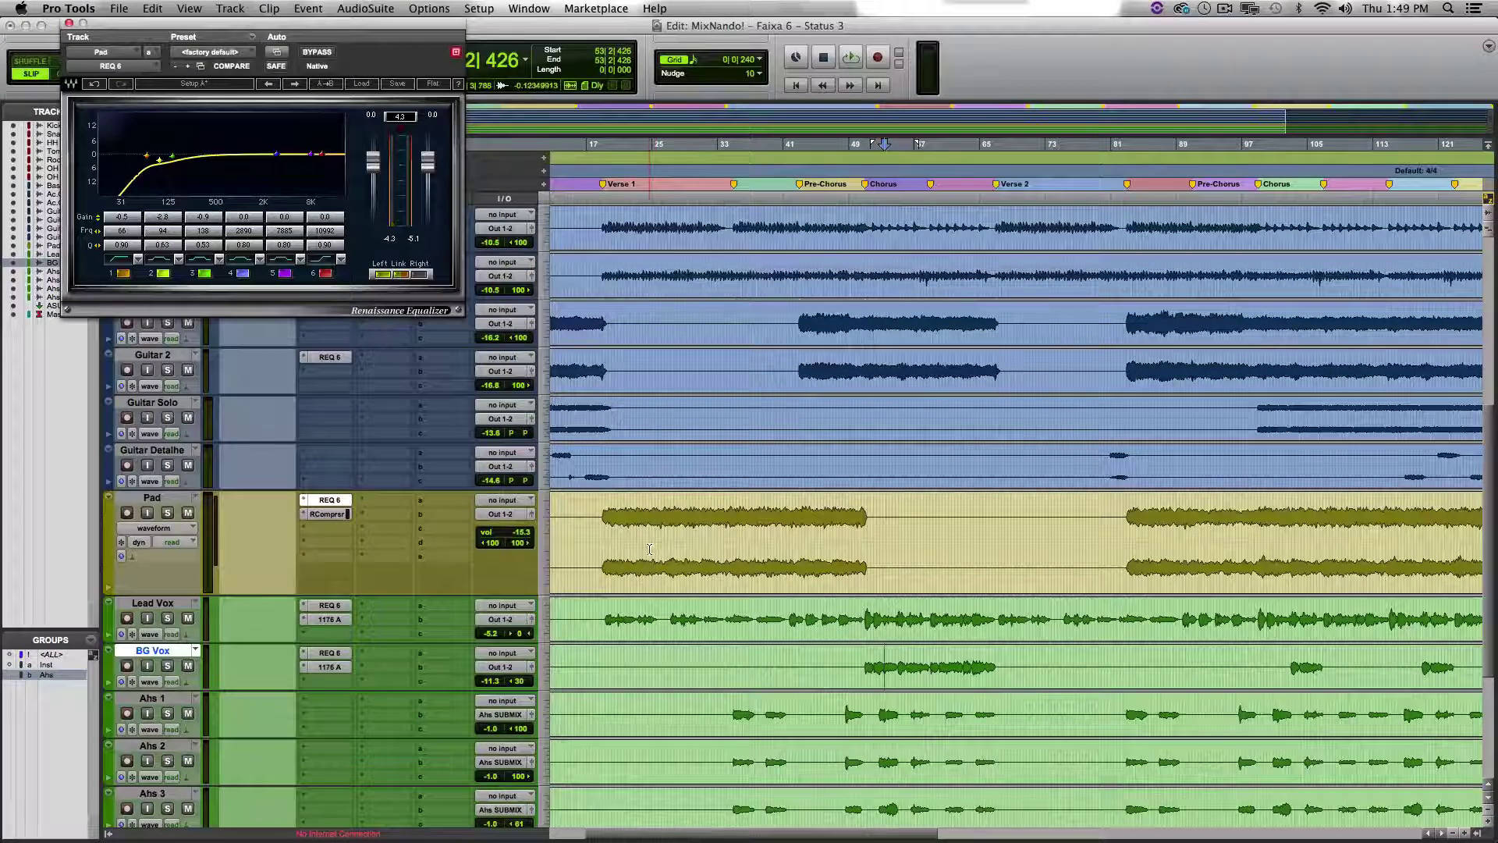
click(610, 527)
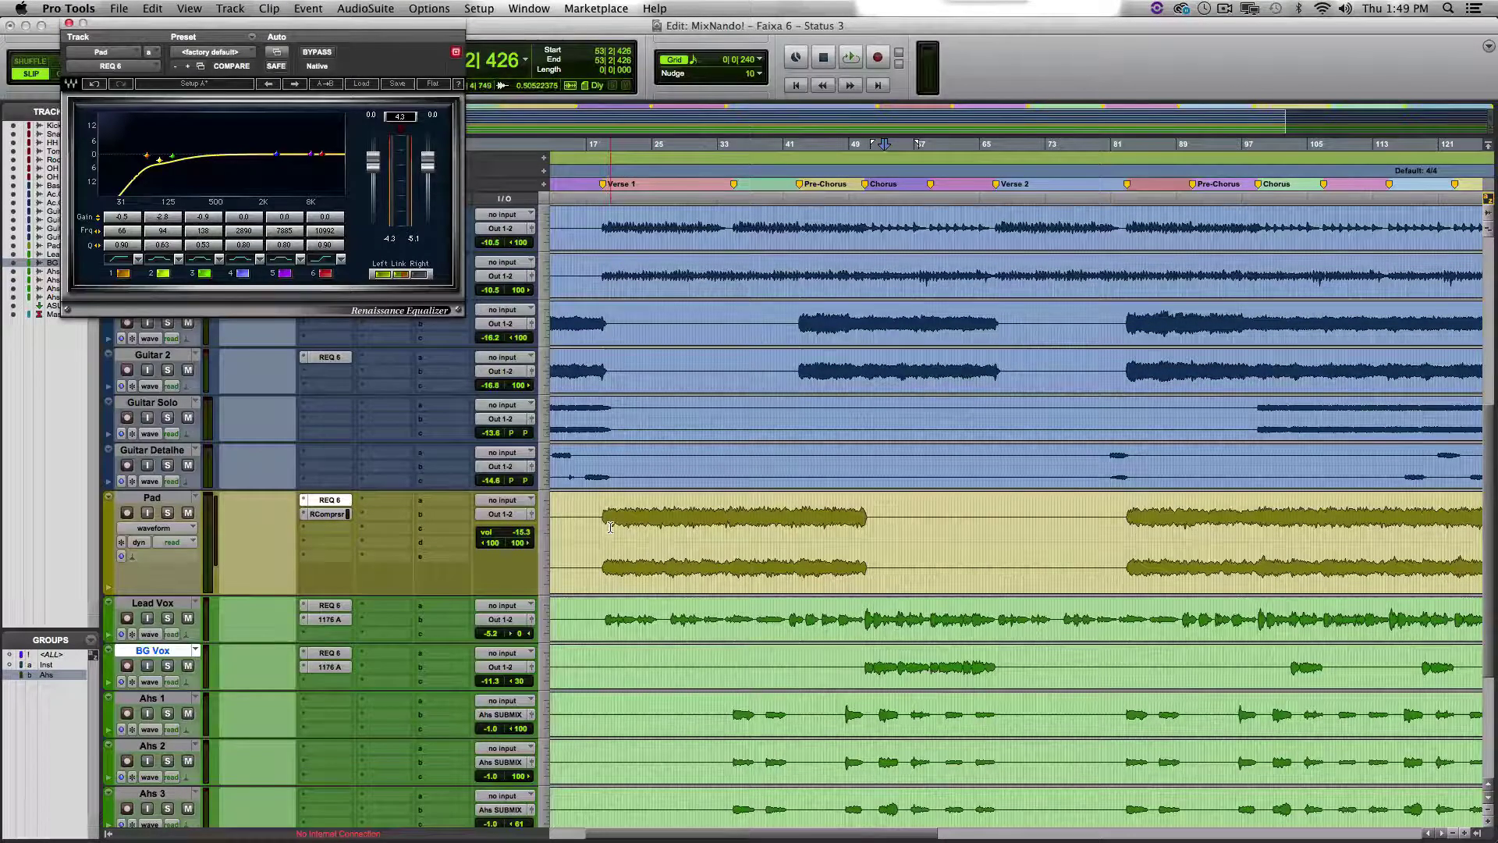
Compare the Pad track's RCompressor and REQ 6 settings, then close the plug-in window
click(340, 515)
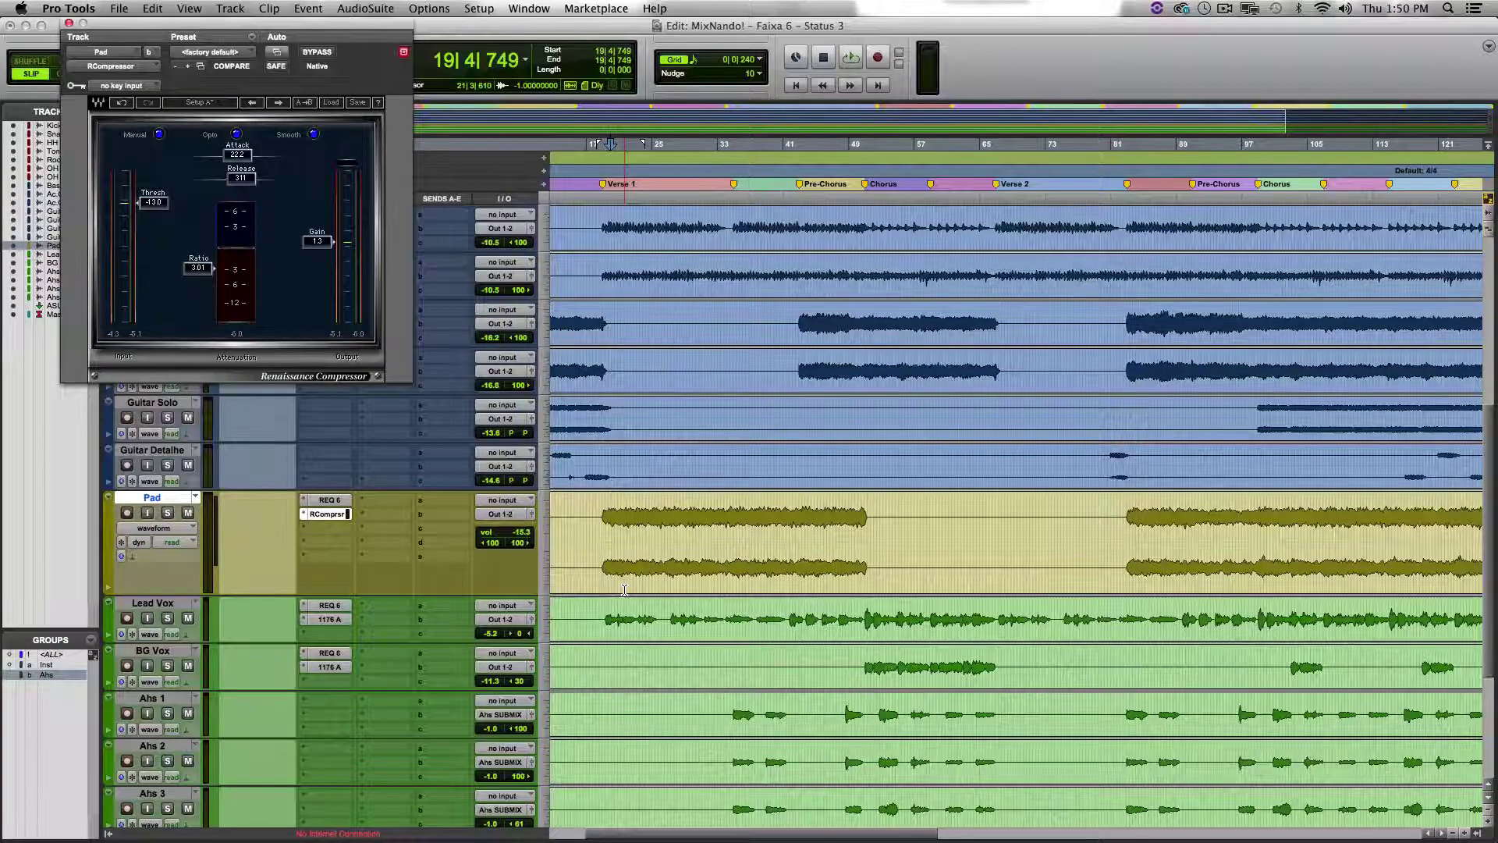
click(331, 502)
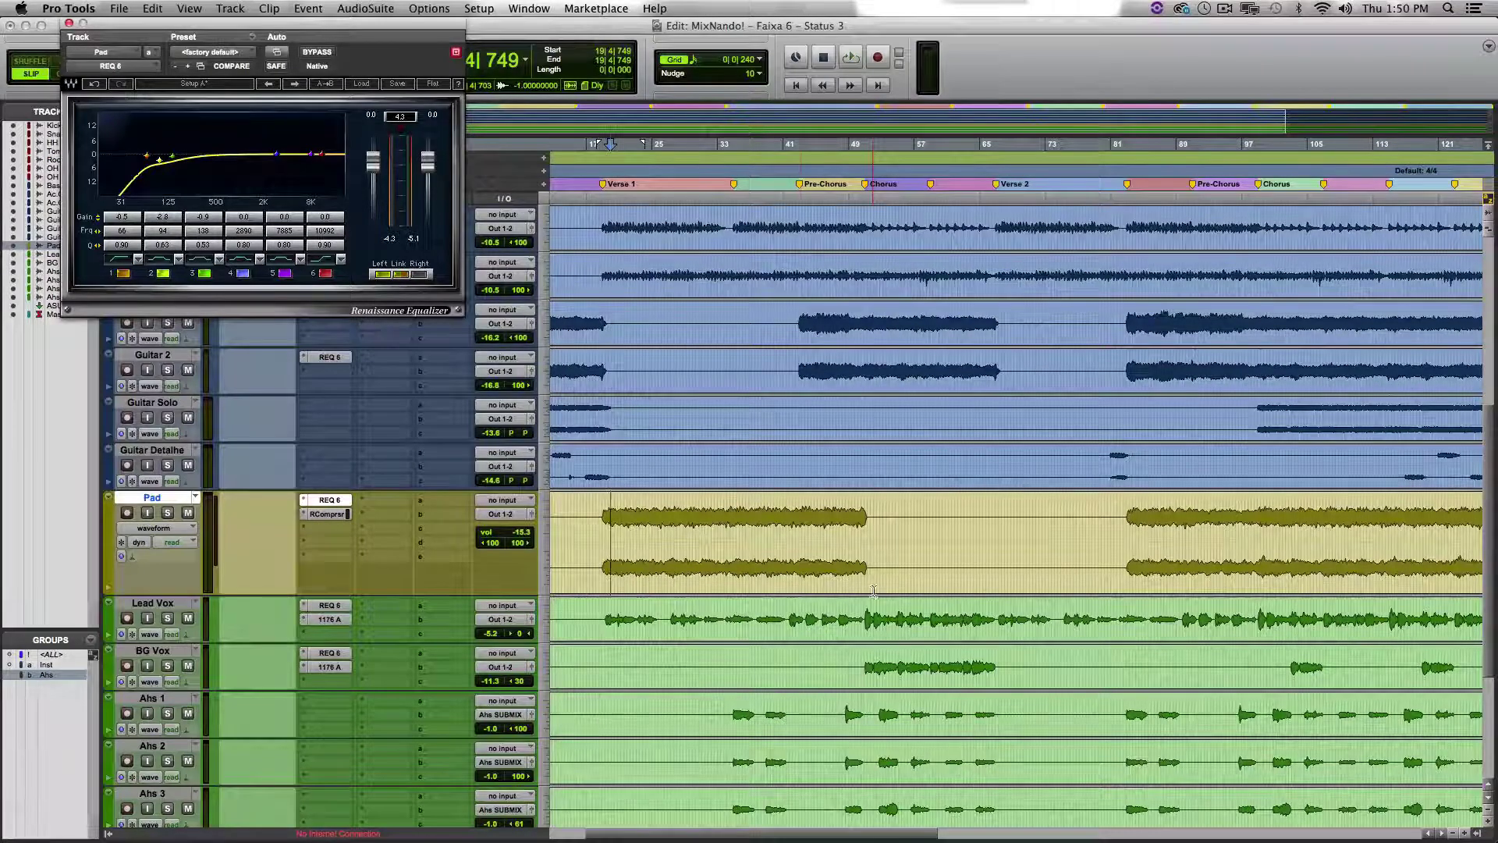
click(329, 515)
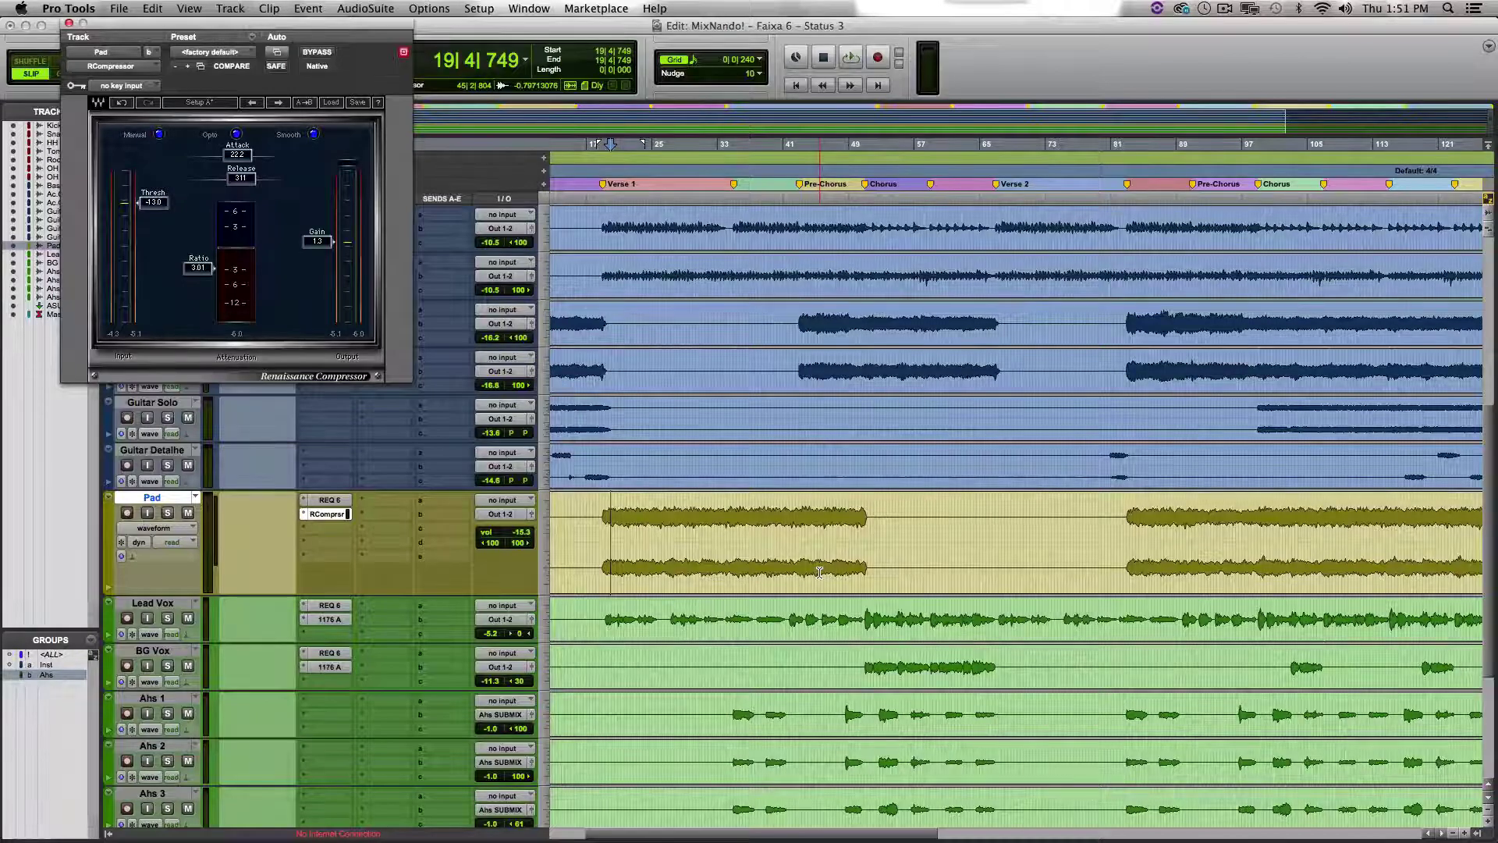
click(70, 25)
Play the mix from the START marker at the beginning of the song
scroll(703, 414, left, 2)
click(703, 414)
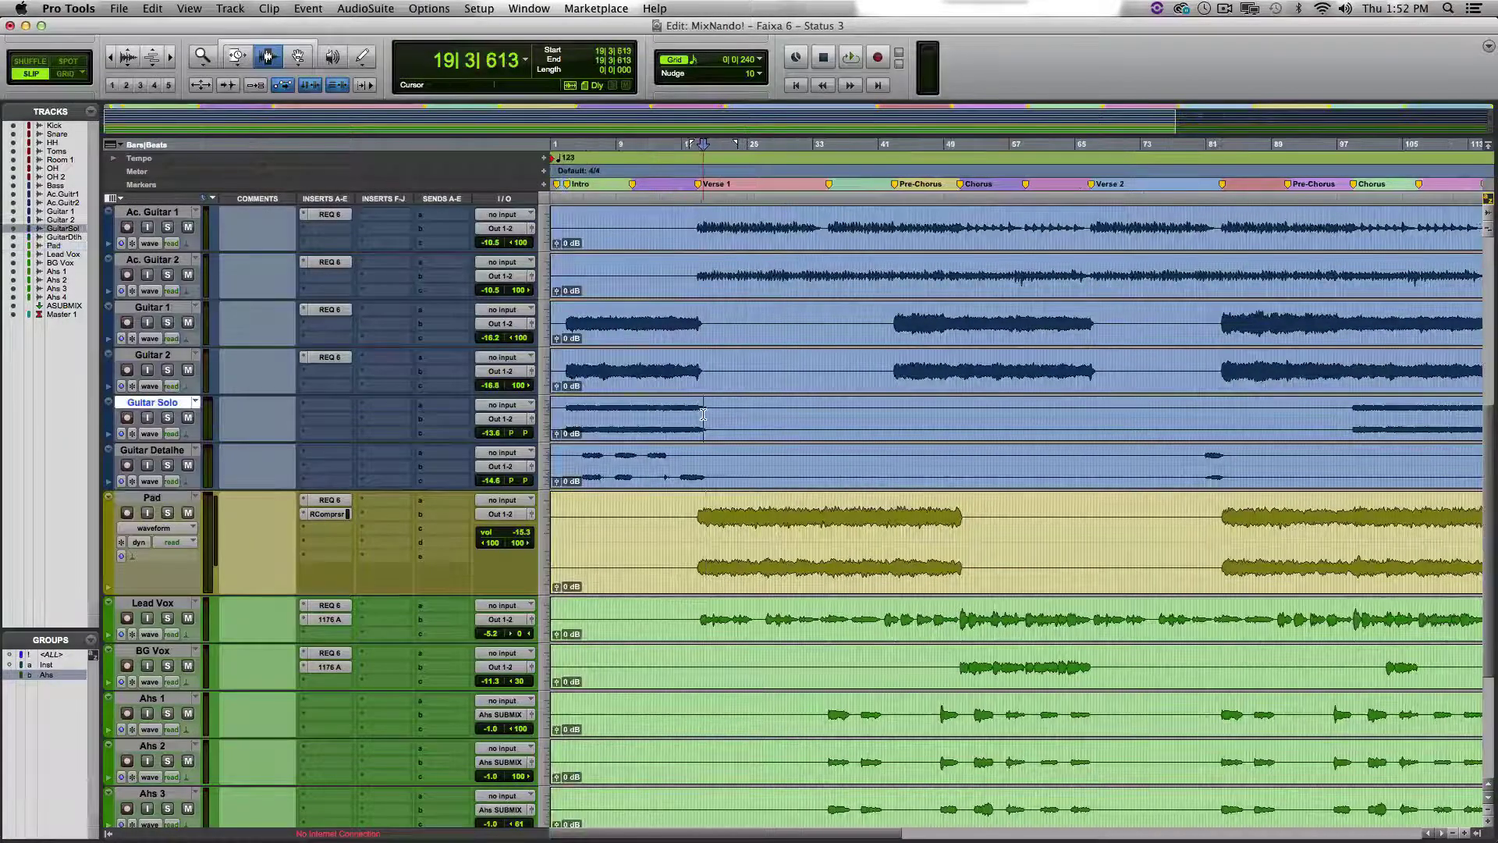
key(r)
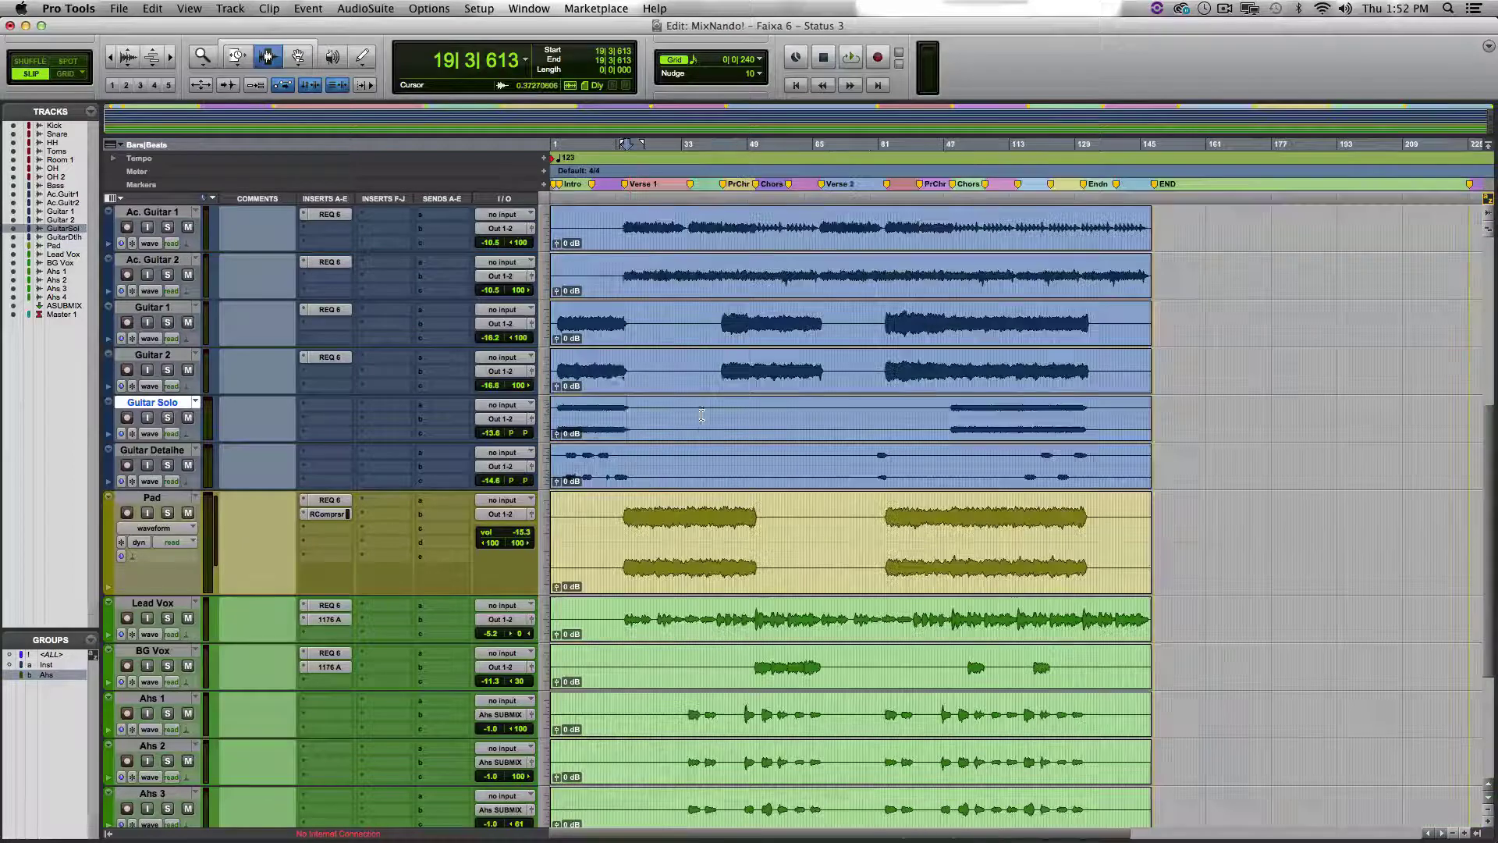
click(552, 325)
key(t)
key(t)
click(561, 311)
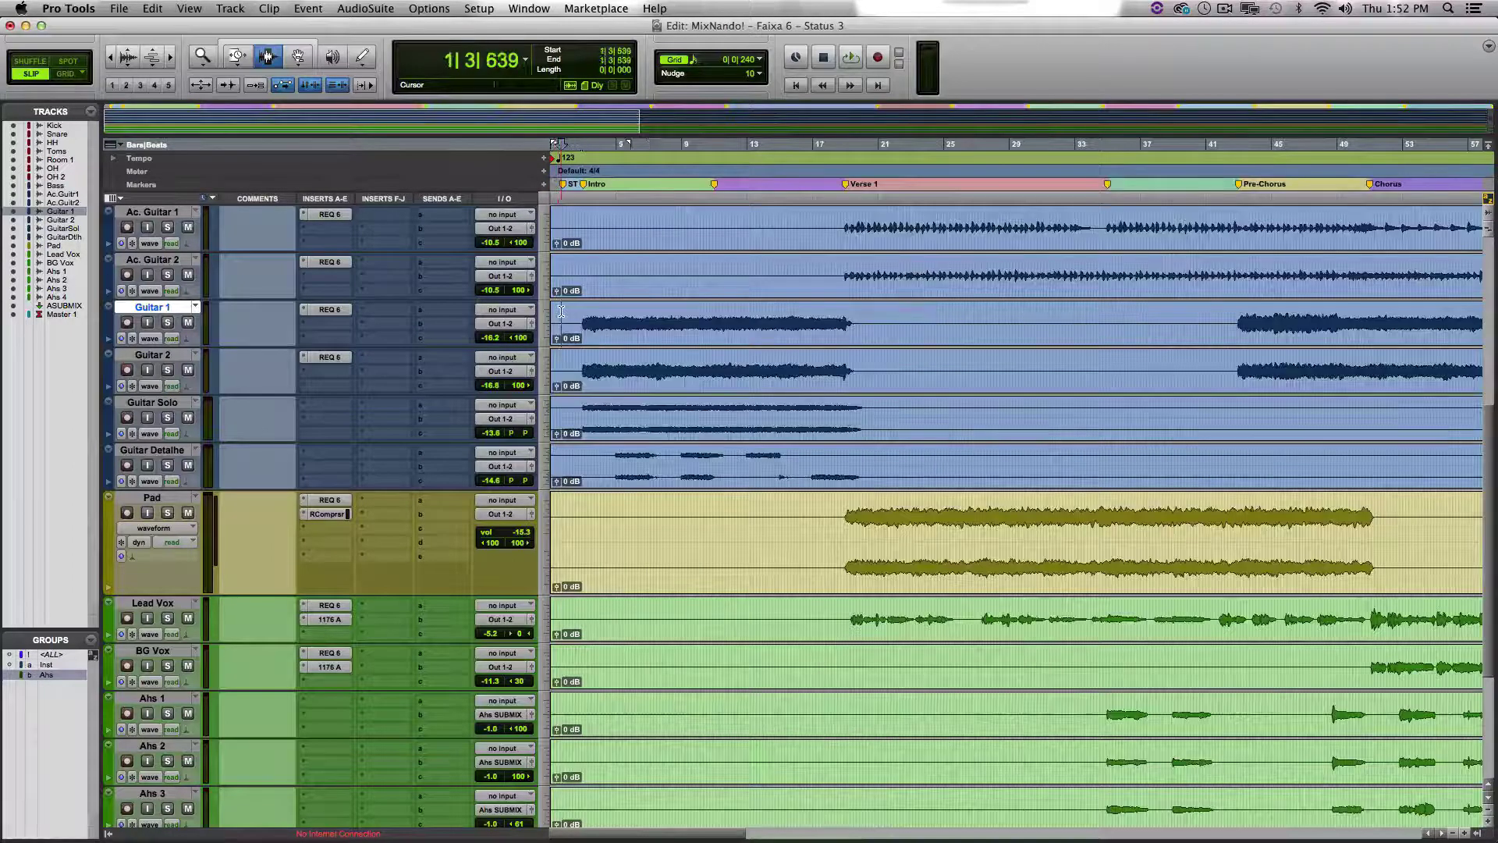
click(568, 324)
key(t)
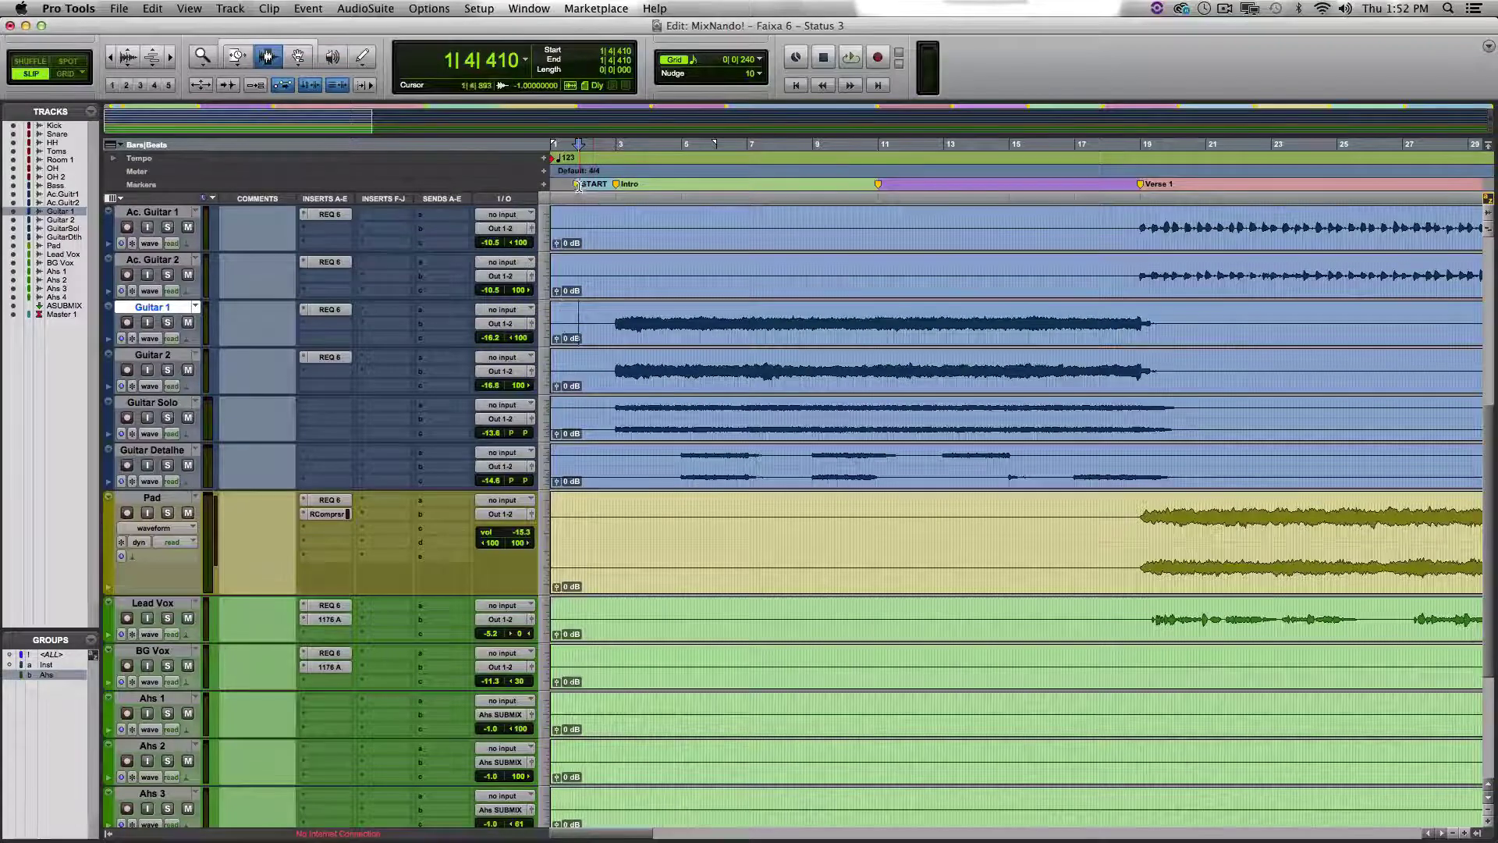
click(577, 187)
key(space)
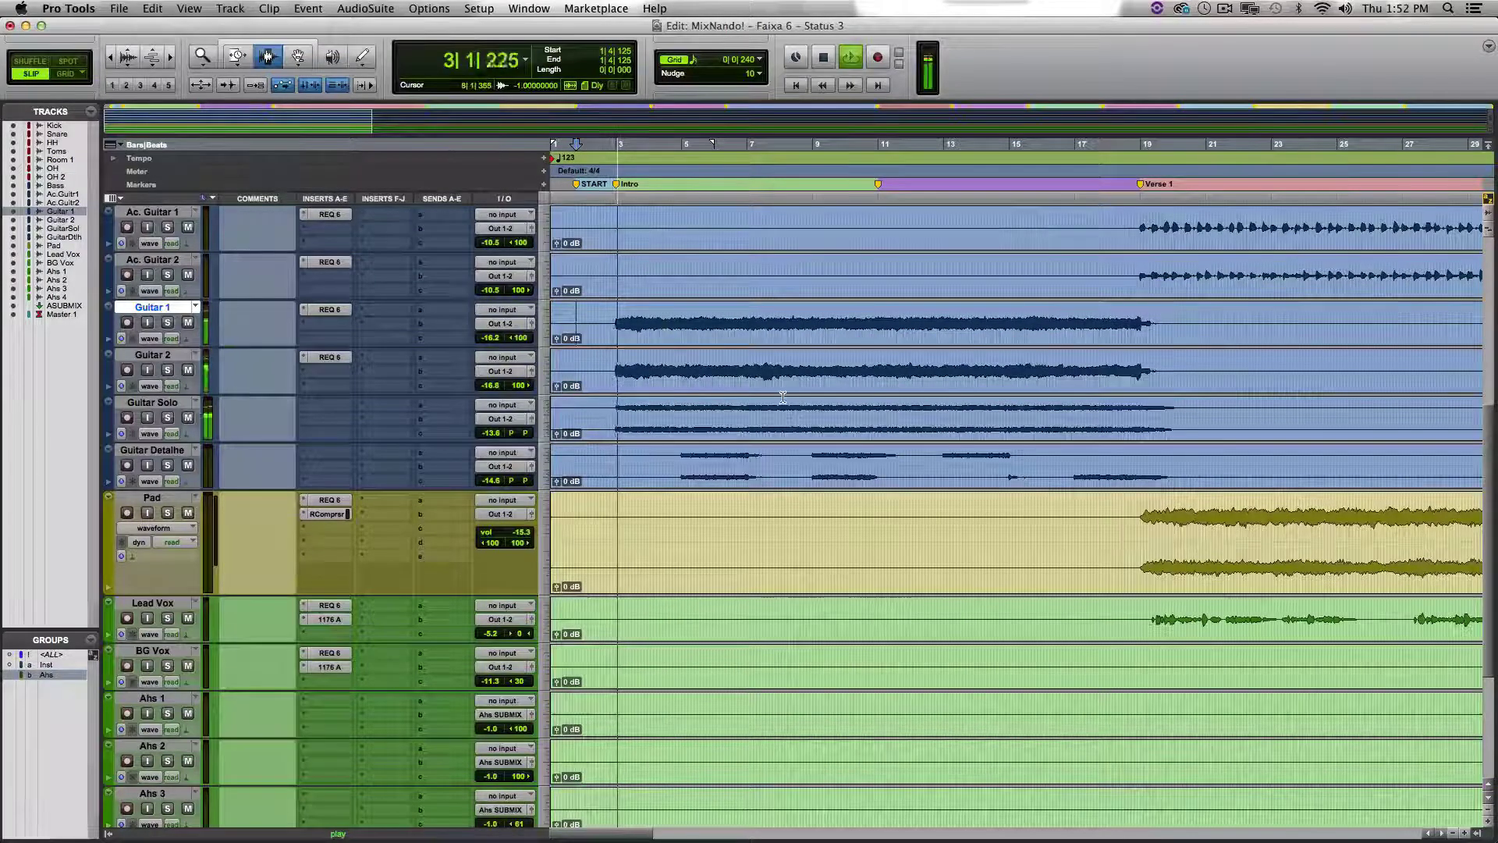
Look over the guitar, pad, vocal and Ahs tracks across the full song length during playback
scroll(782, 397, down, 5)
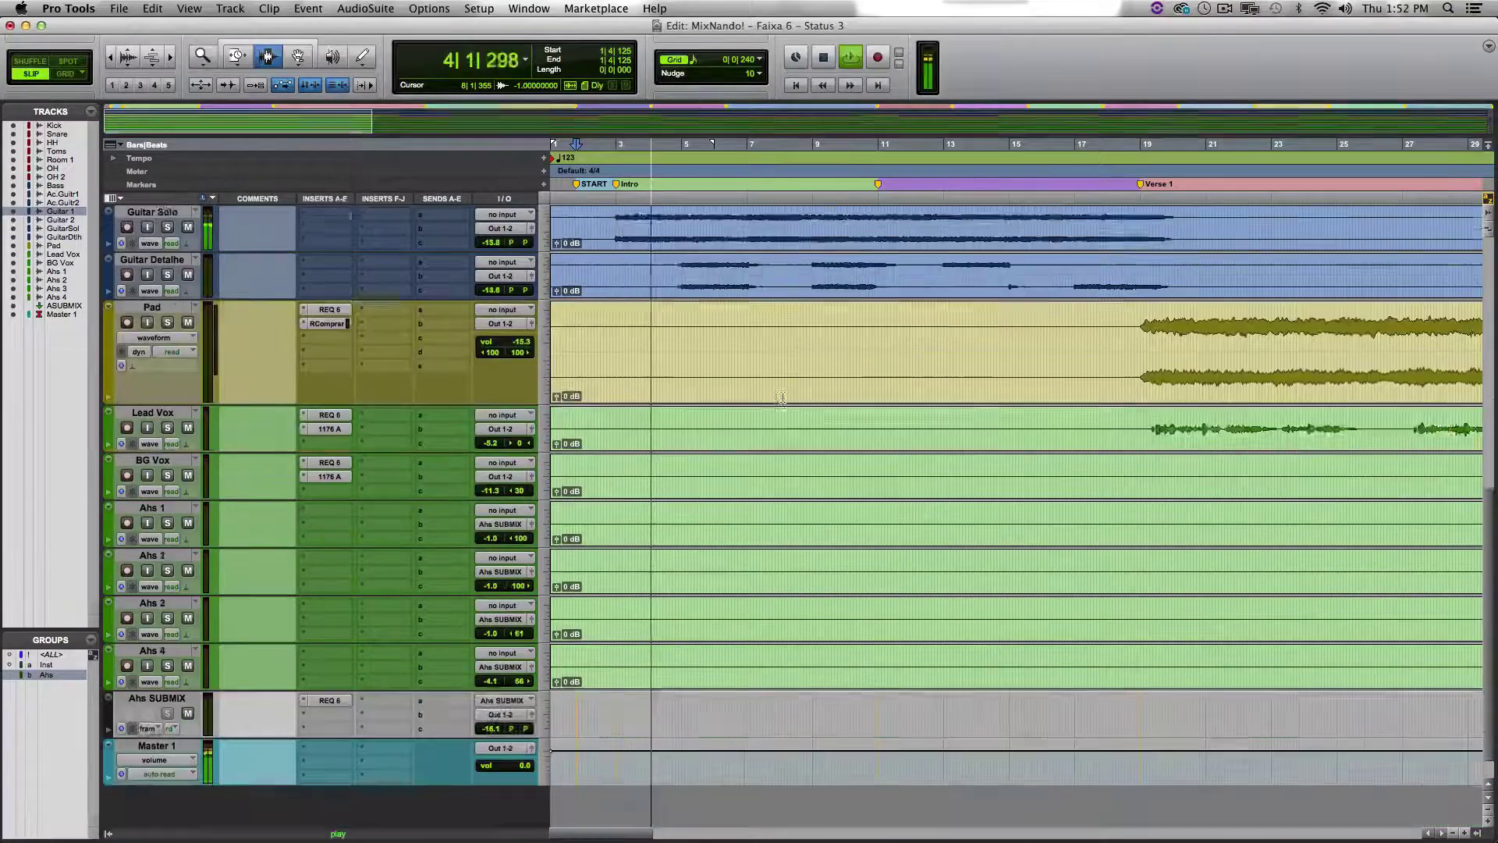
scroll(782, 397, down, 1)
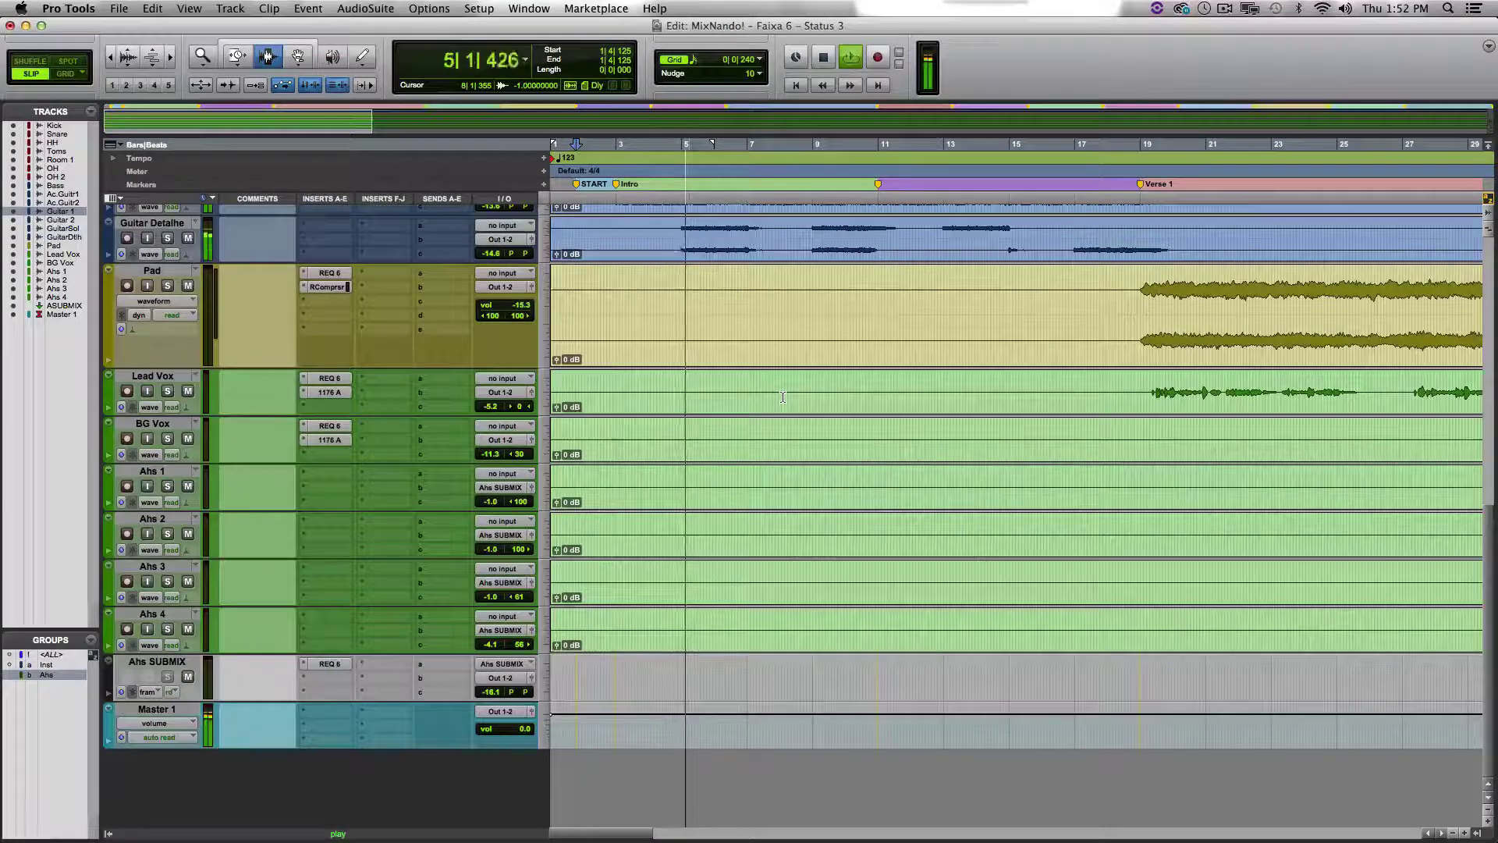
key(r)
key(r)
key(r)
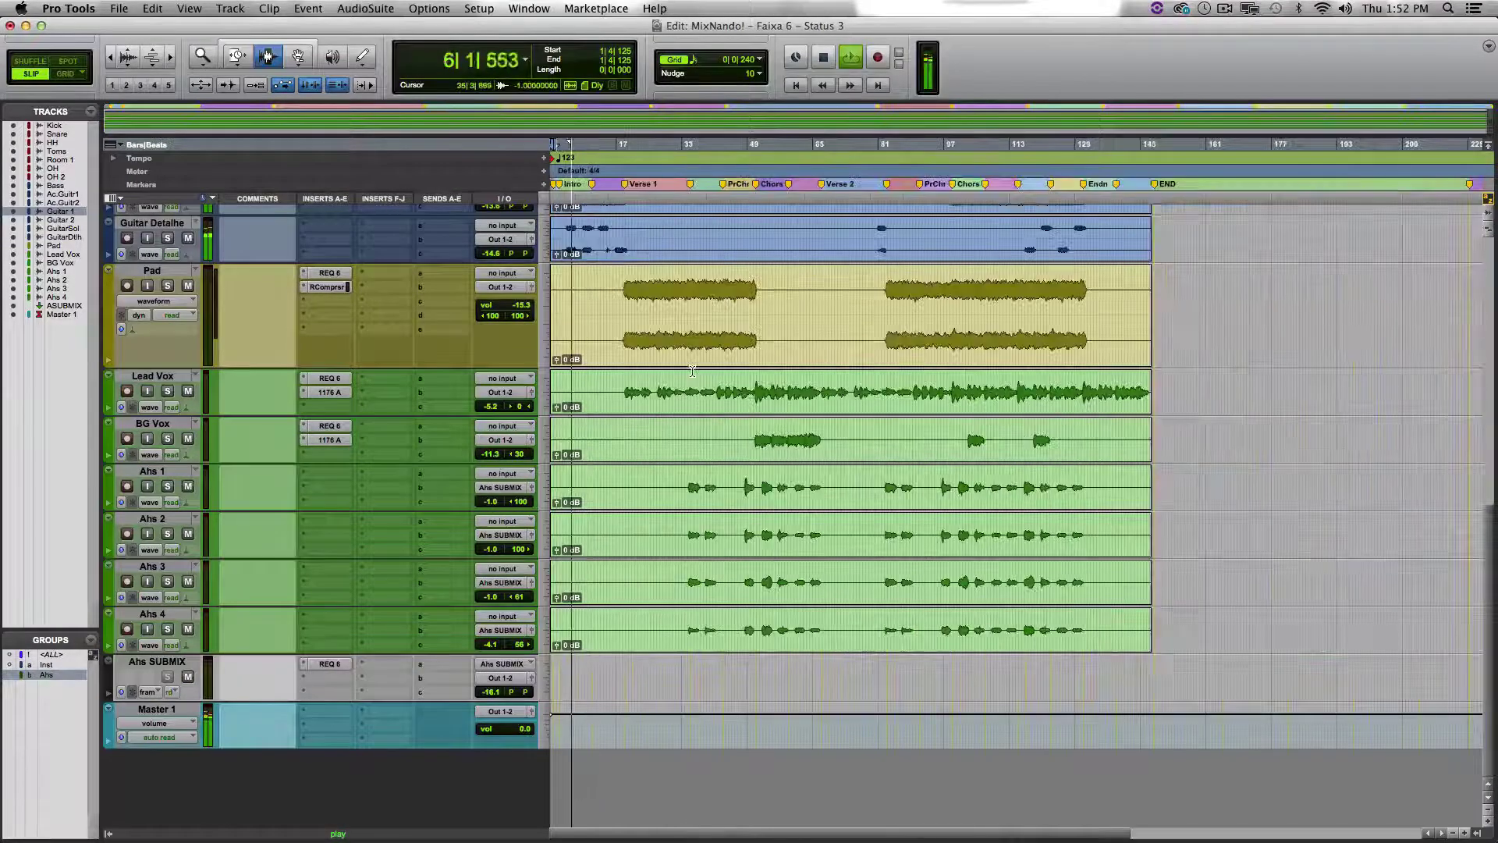
scroll(692, 371, up, 2)
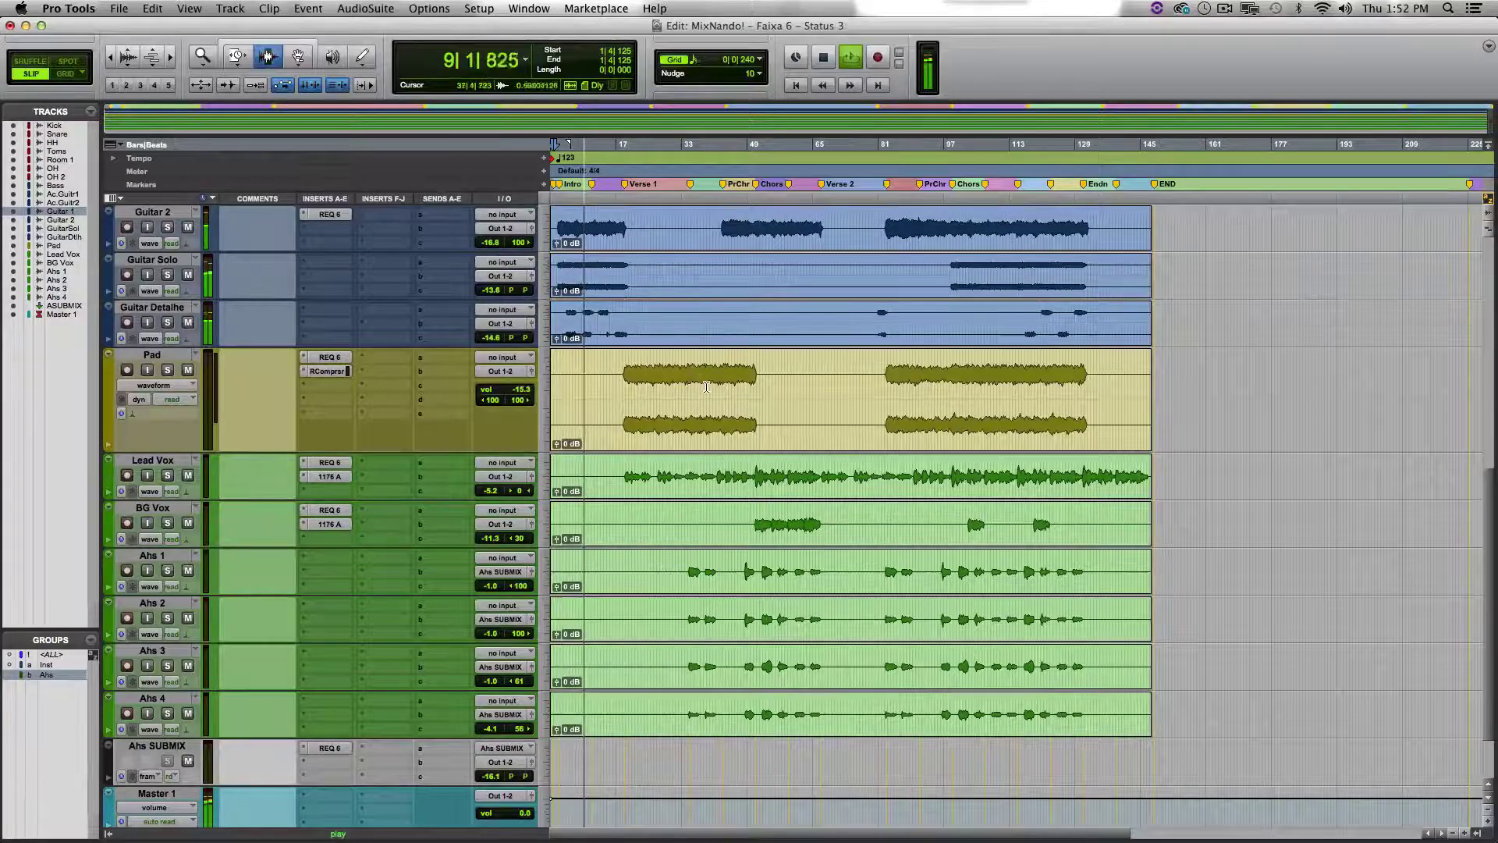
scroll(695, 372, down, 2)
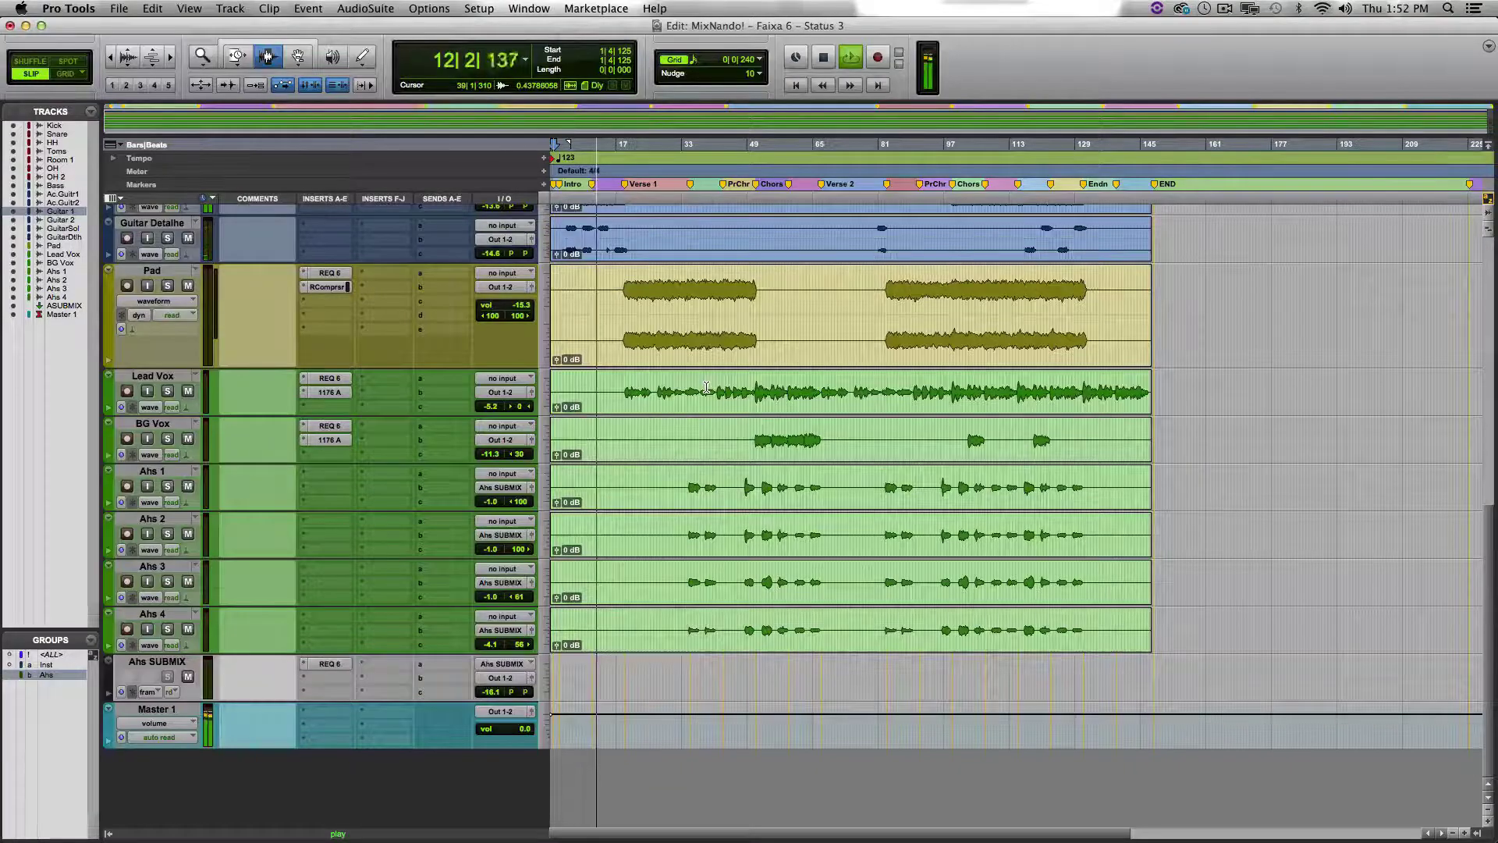
scroll(707, 388, up, 10)
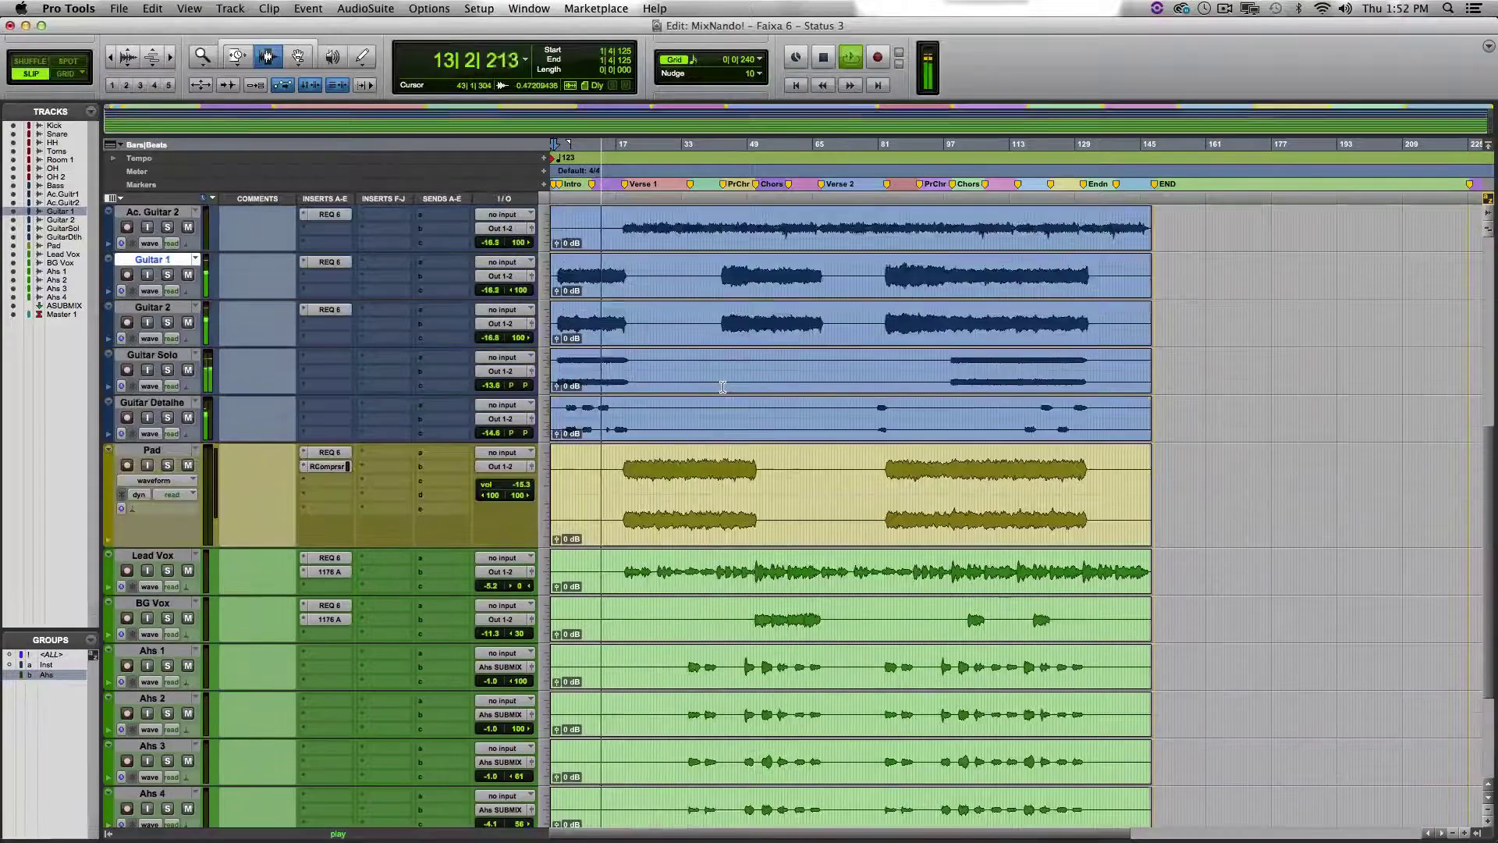
scroll(722, 387, down, 7)
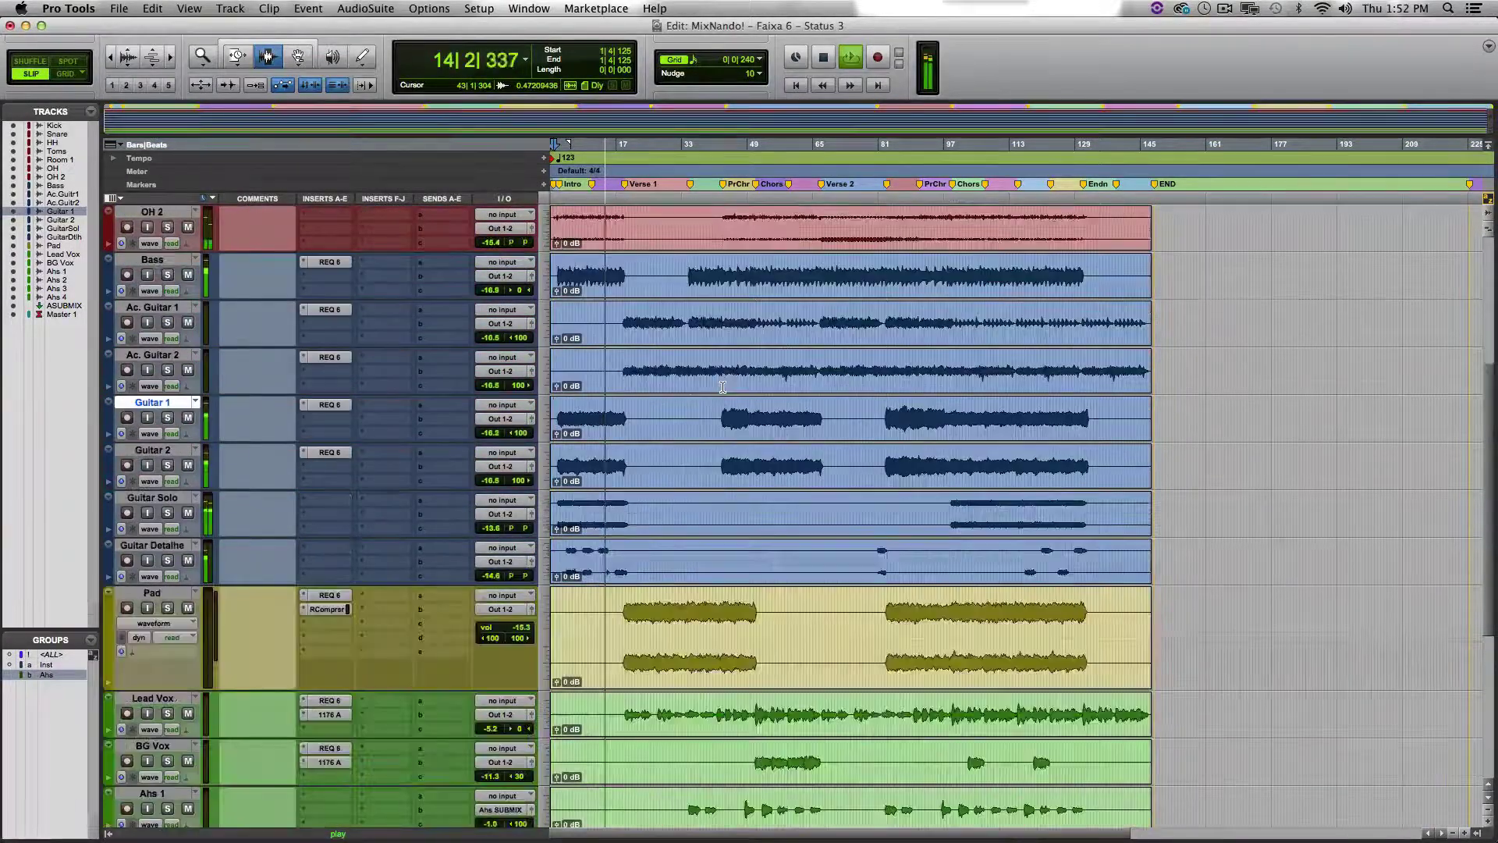
scroll(722, 387, down, 3)
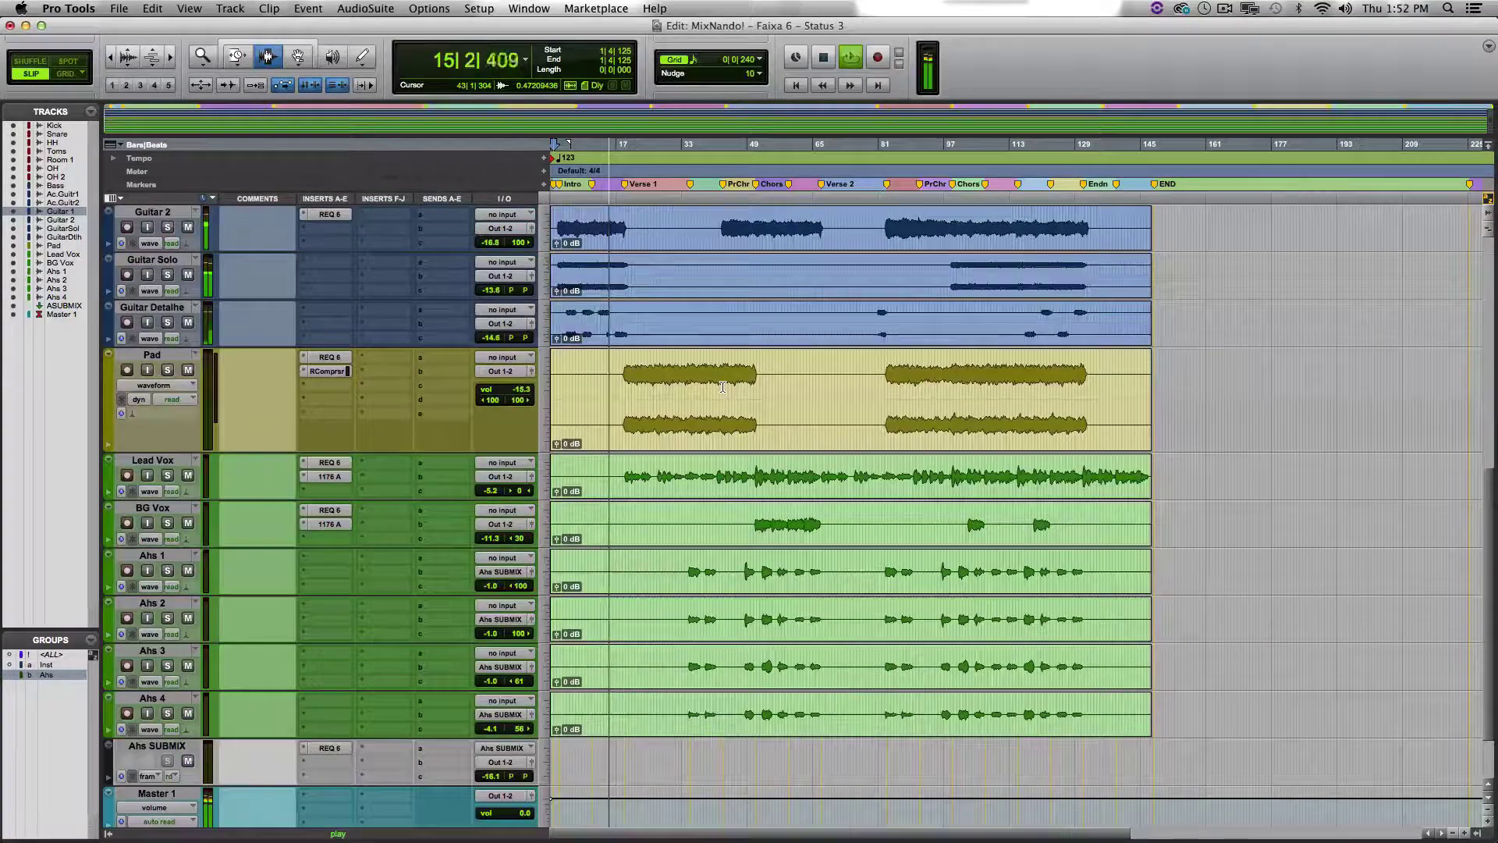
scroll(723, 387, down, 1)
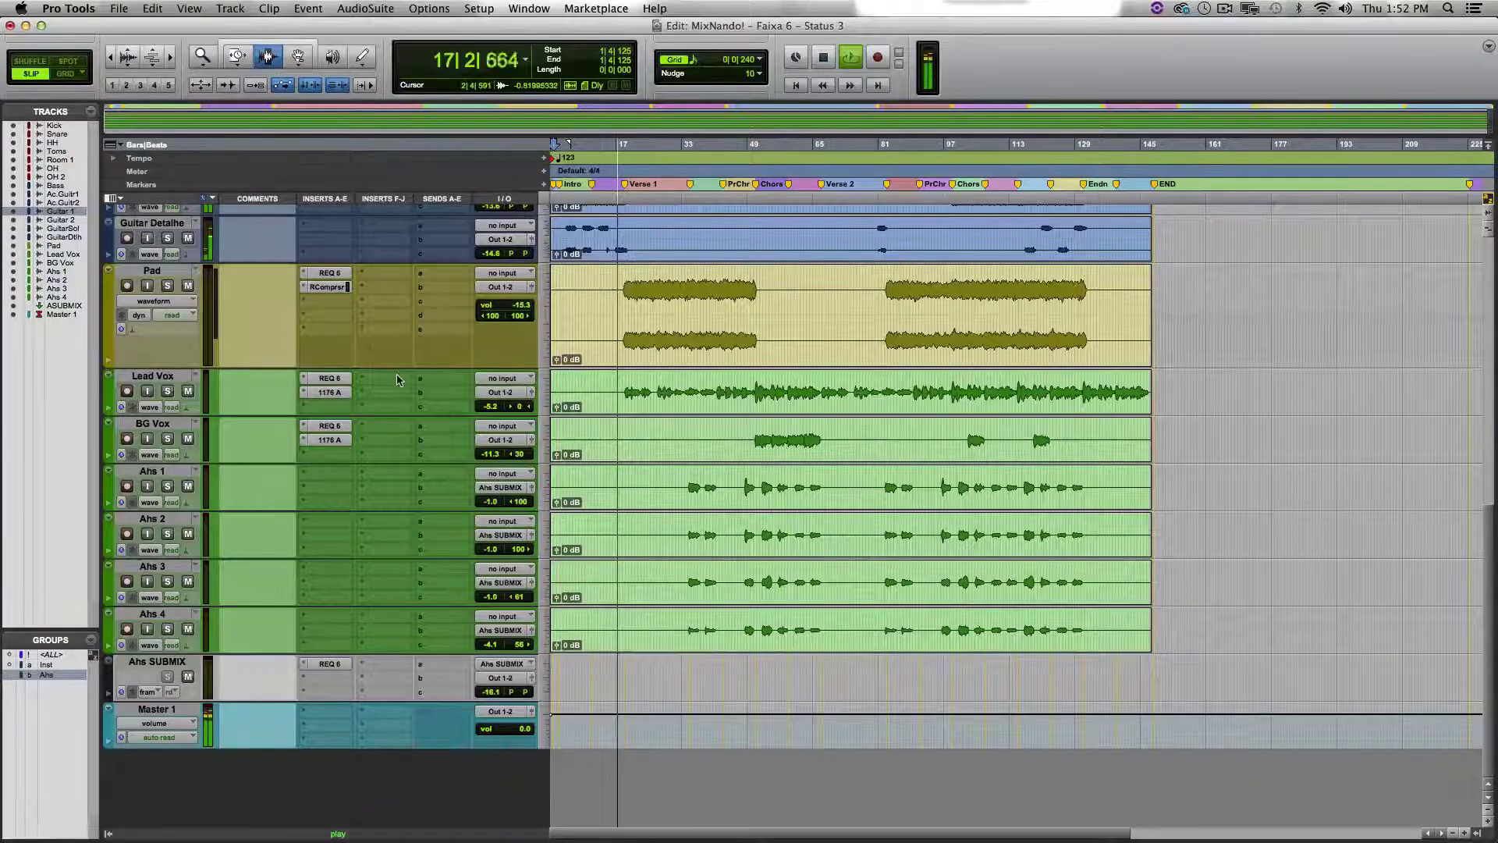
Inspect the Pad track's RCompressor and the Lead Vox track's REQ 6 and UA 1176 Rev A settings during playback
click(330, 287)
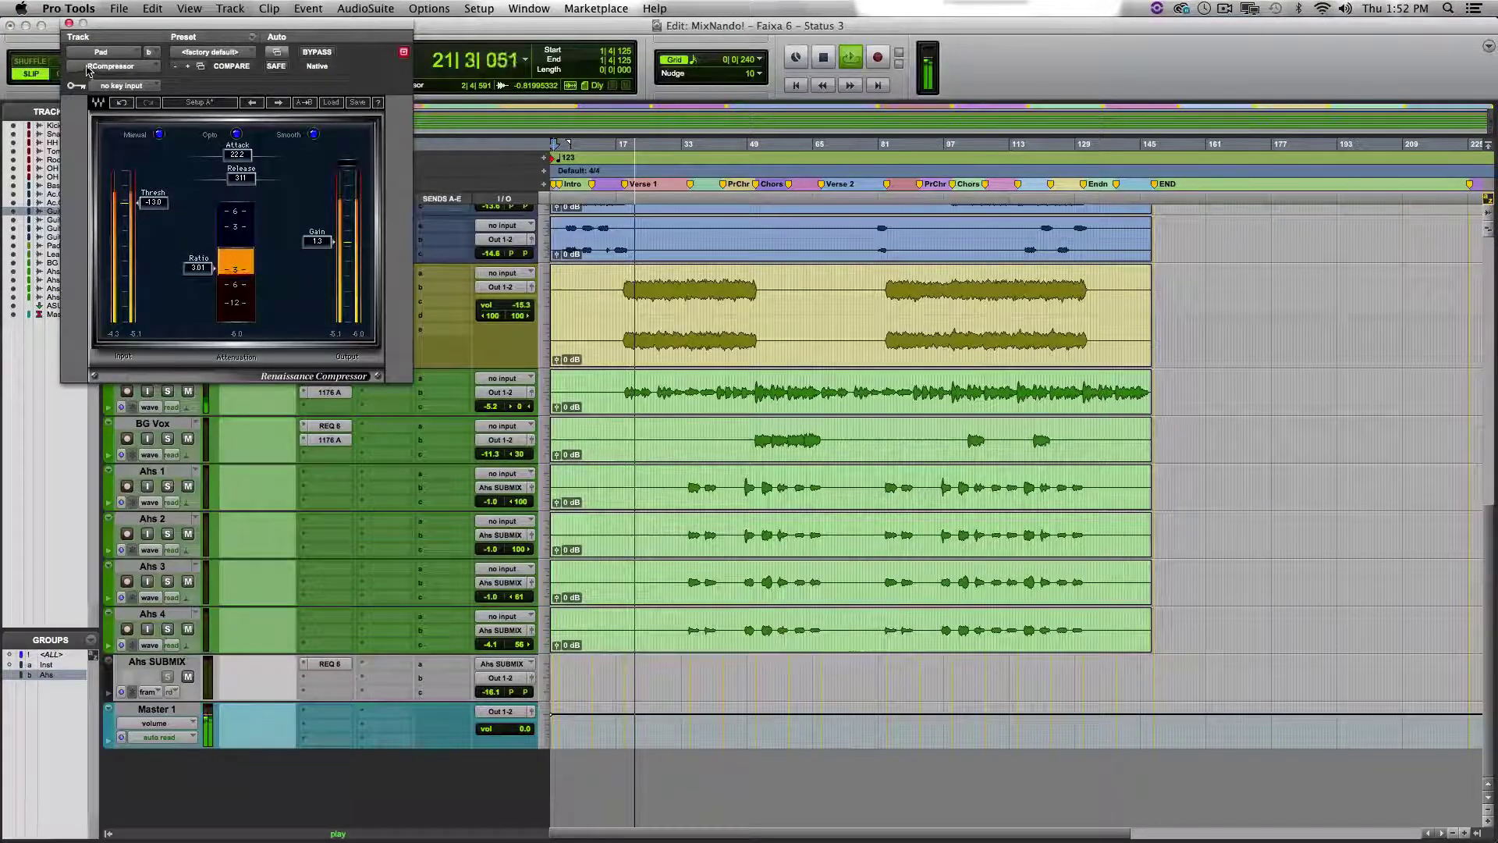
drag(215, 28, 1139, 121)
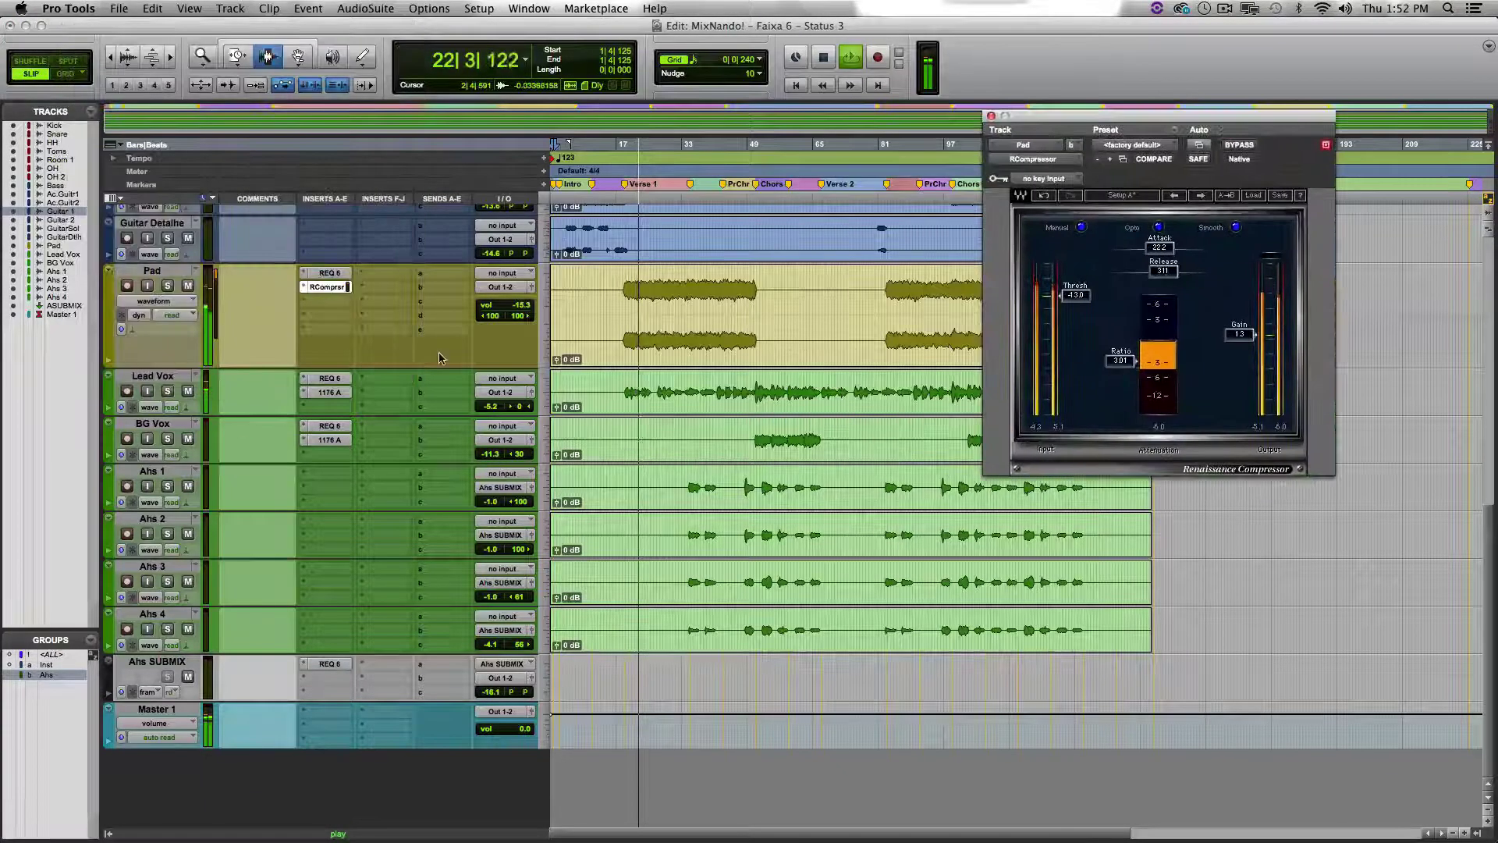
click(329, 379)
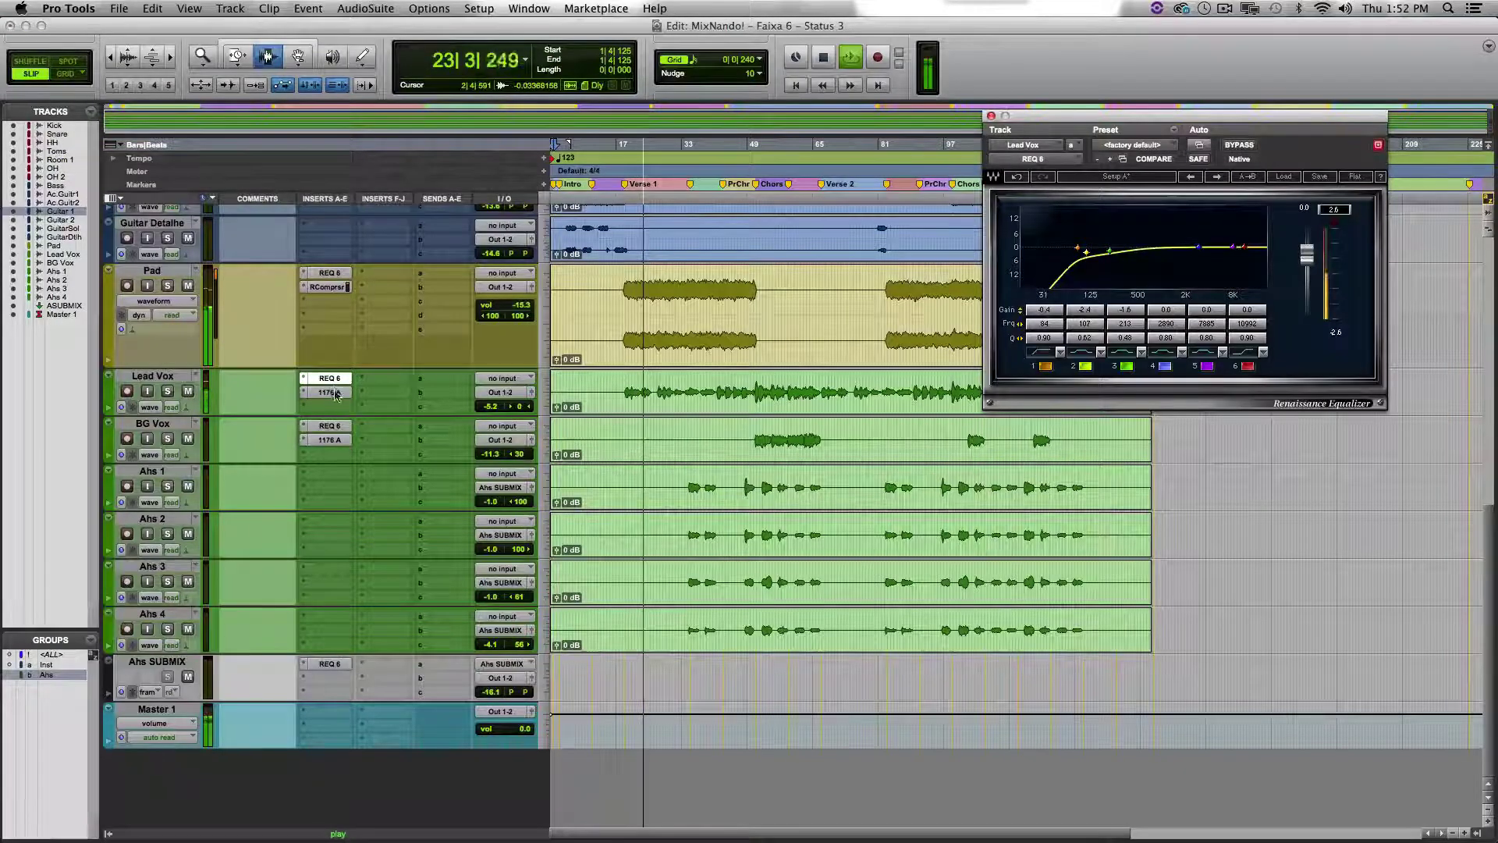
click(338, 393)
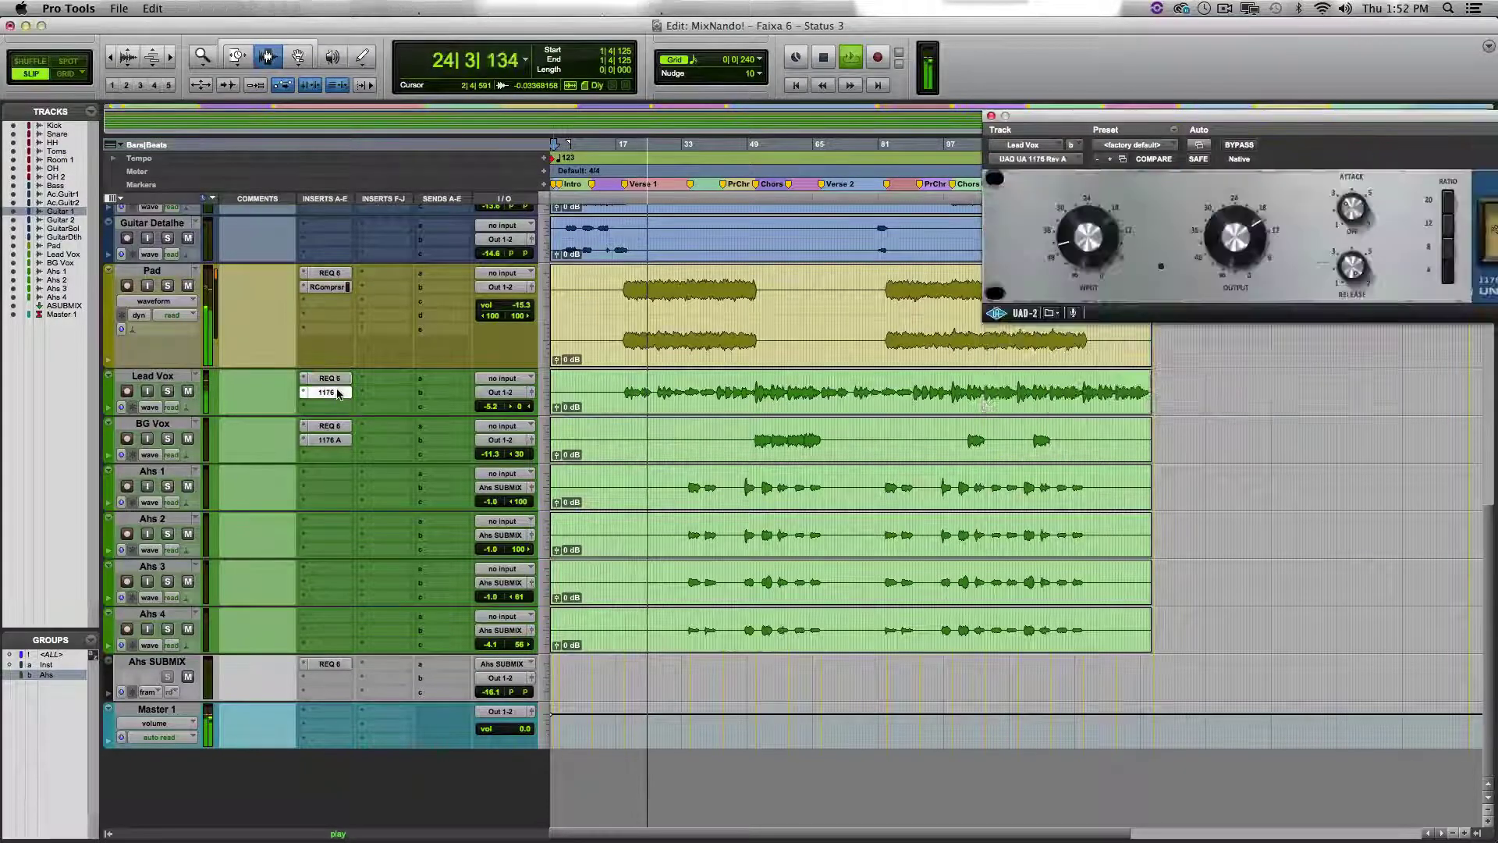
drag(1135, 117, 734, 130)
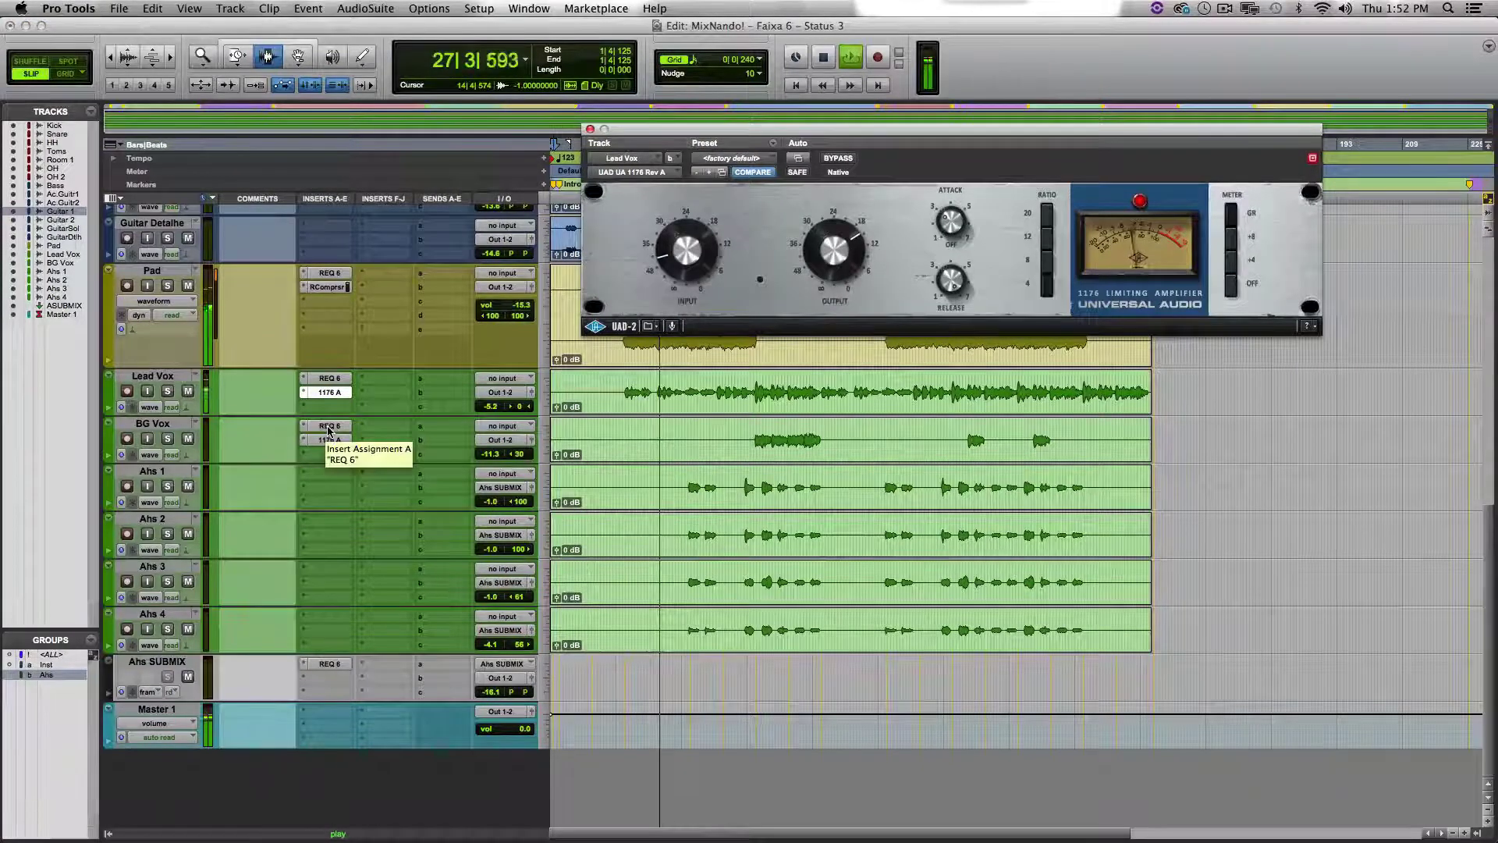
Check the Pad track's REQ 6 and close it, then examine the Ahs SUBMIX track's REQ 6 equalizer curve
click(331, 272)
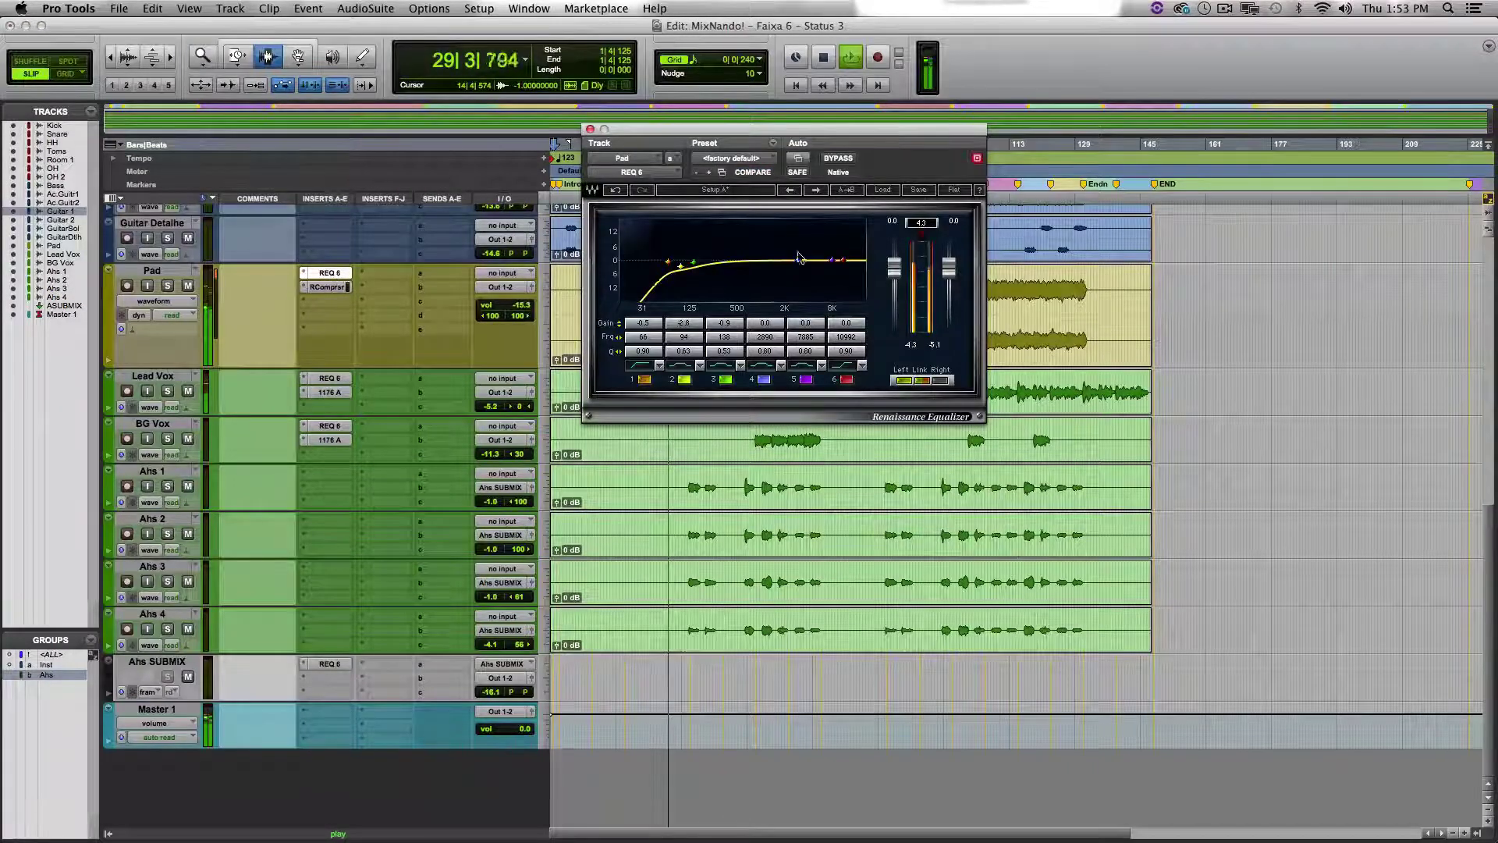
click(590, 130)
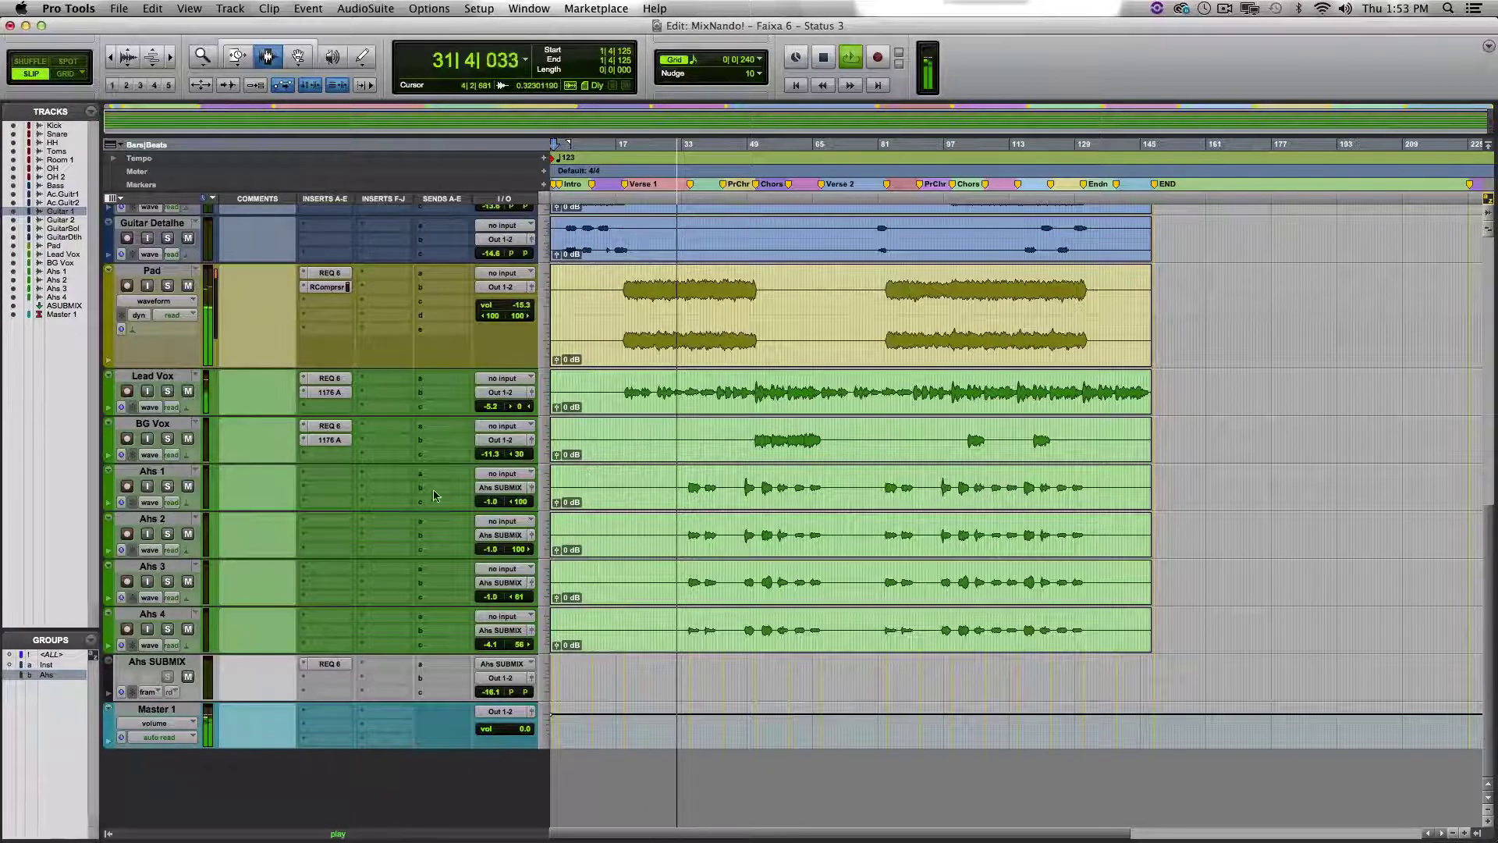
click(327, 665)
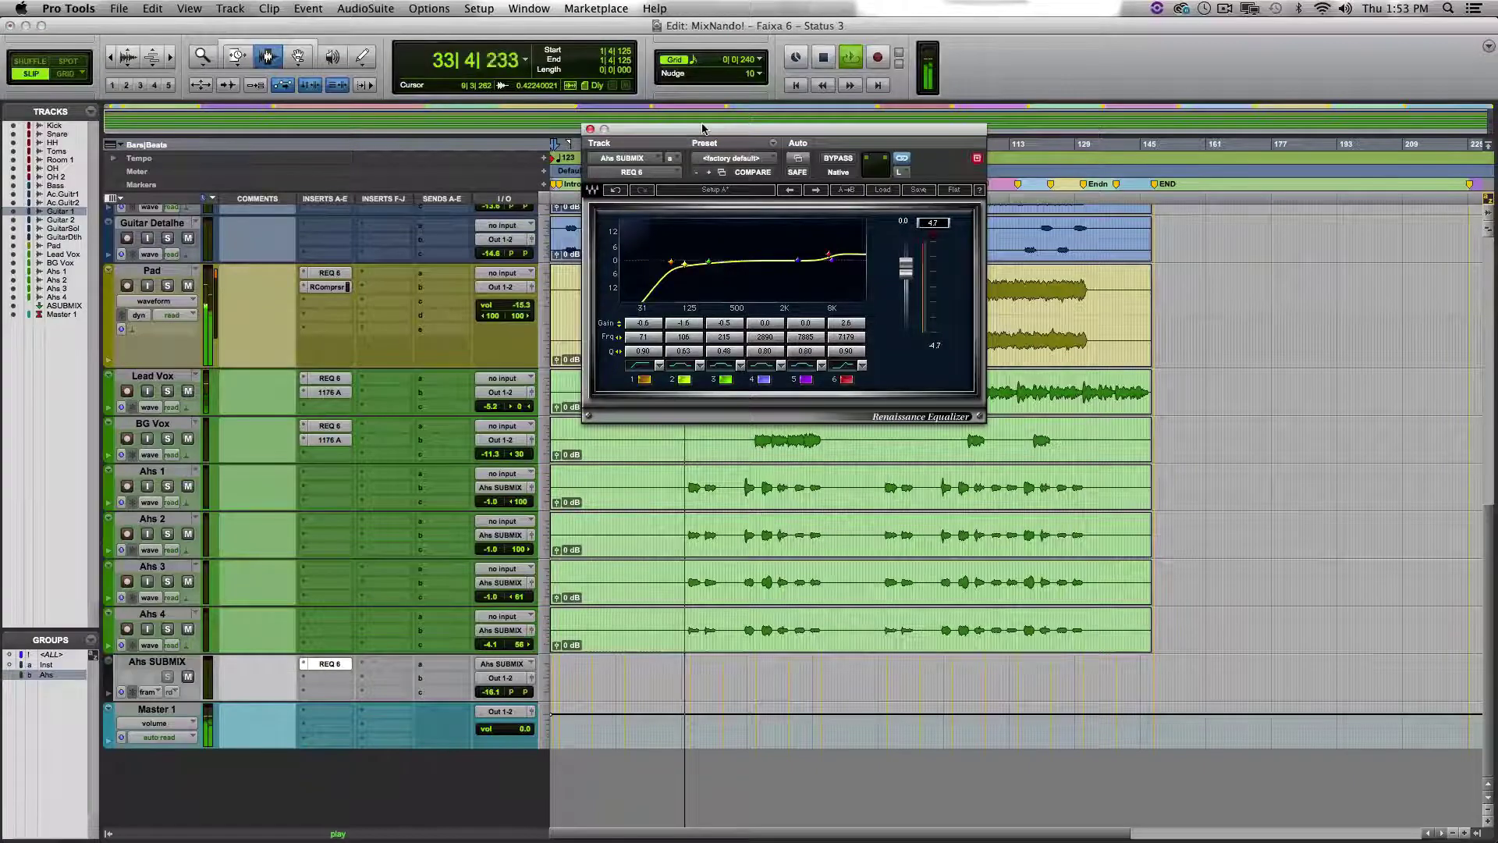
drag(705, 132, 806, 132)
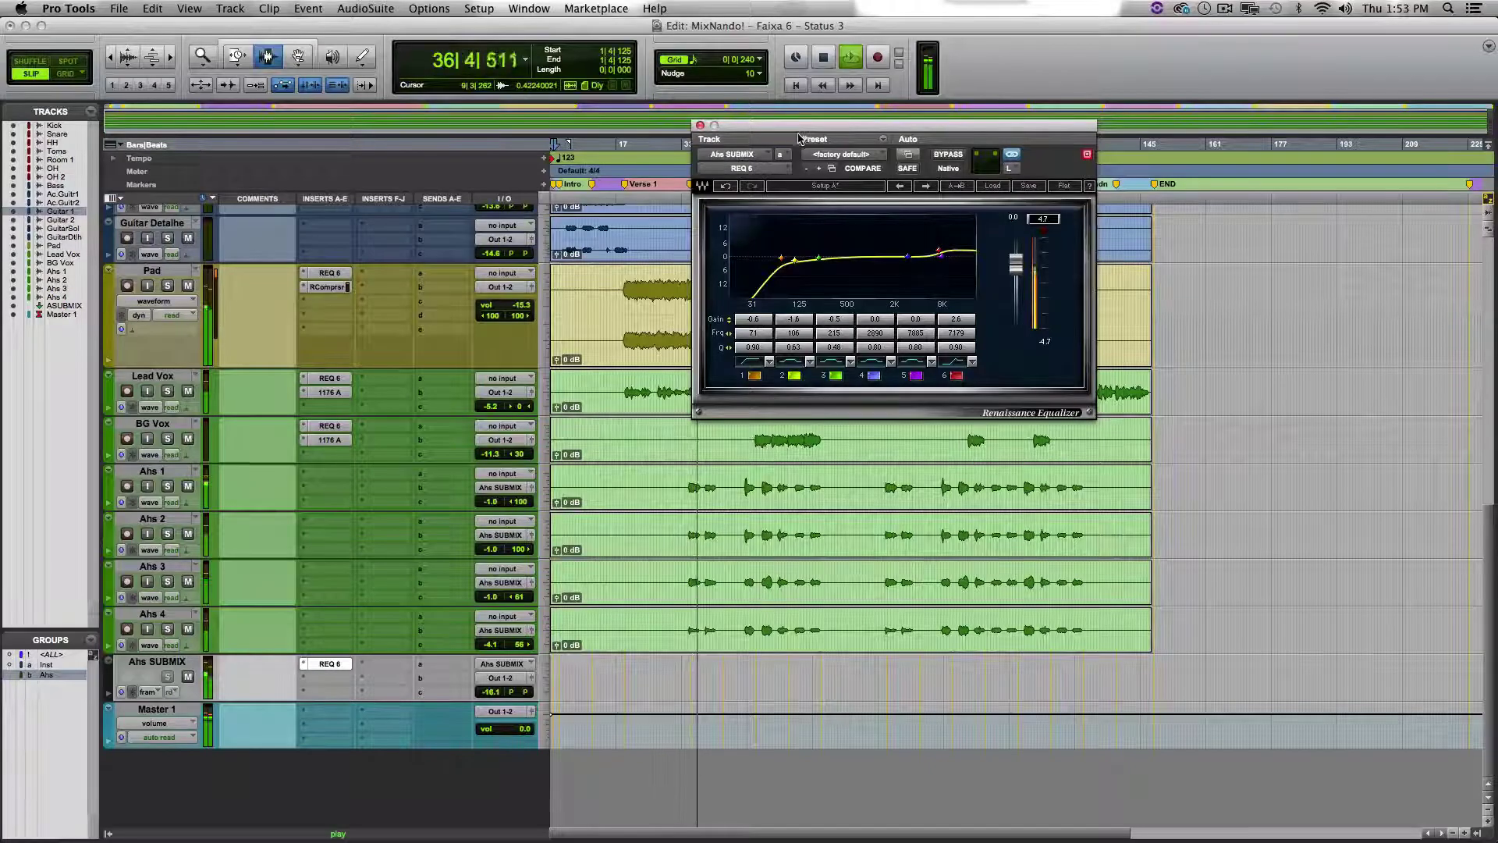
drag(733, 131, 887, 120)
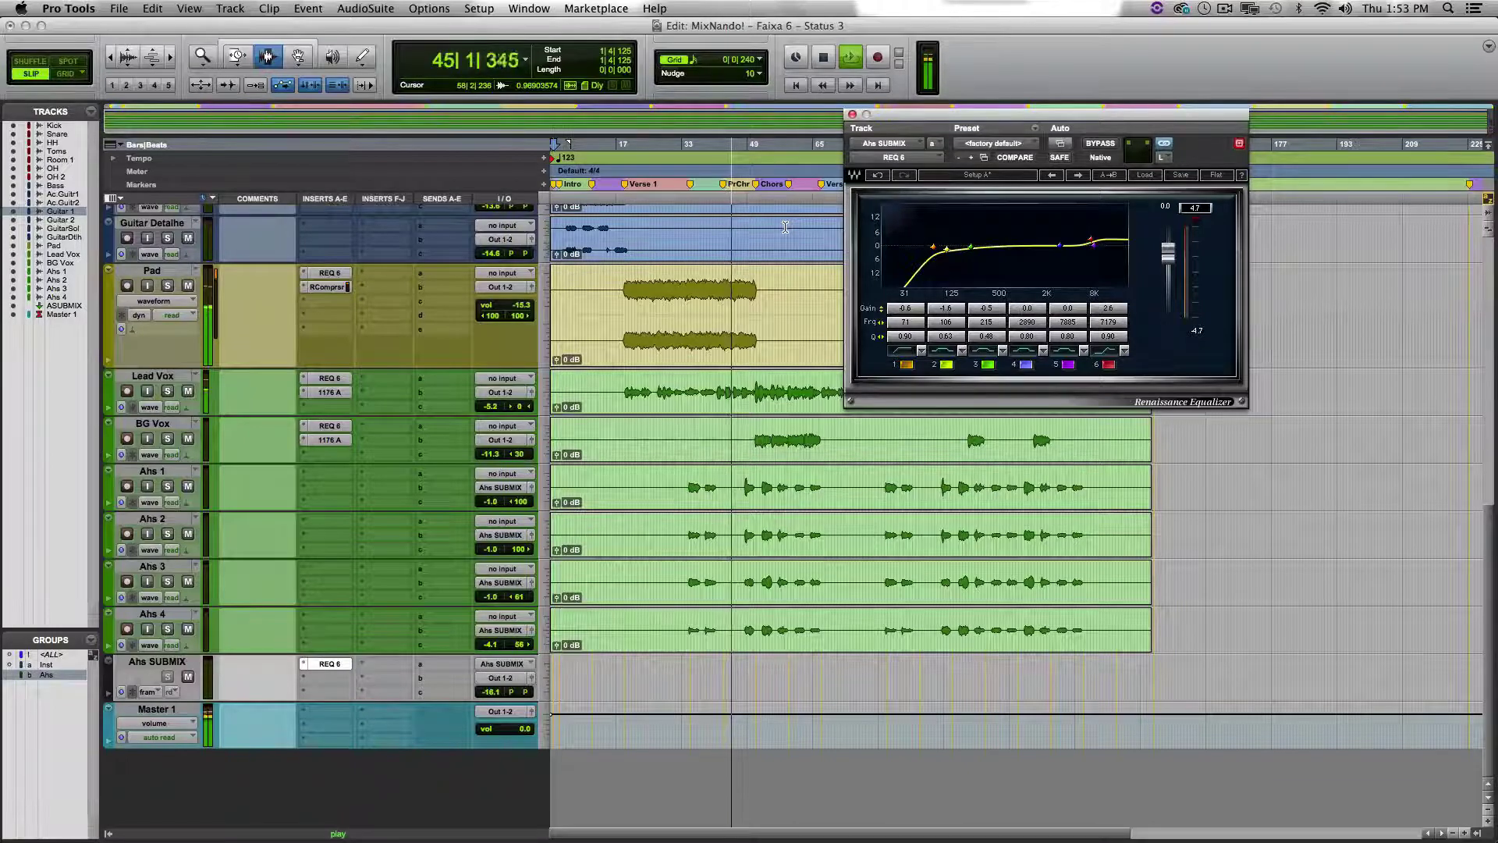
Review the BG Vox track's REQ 6 equalizer and UA 1176 Rev A compressor while the chorus plays
click(324, 426)
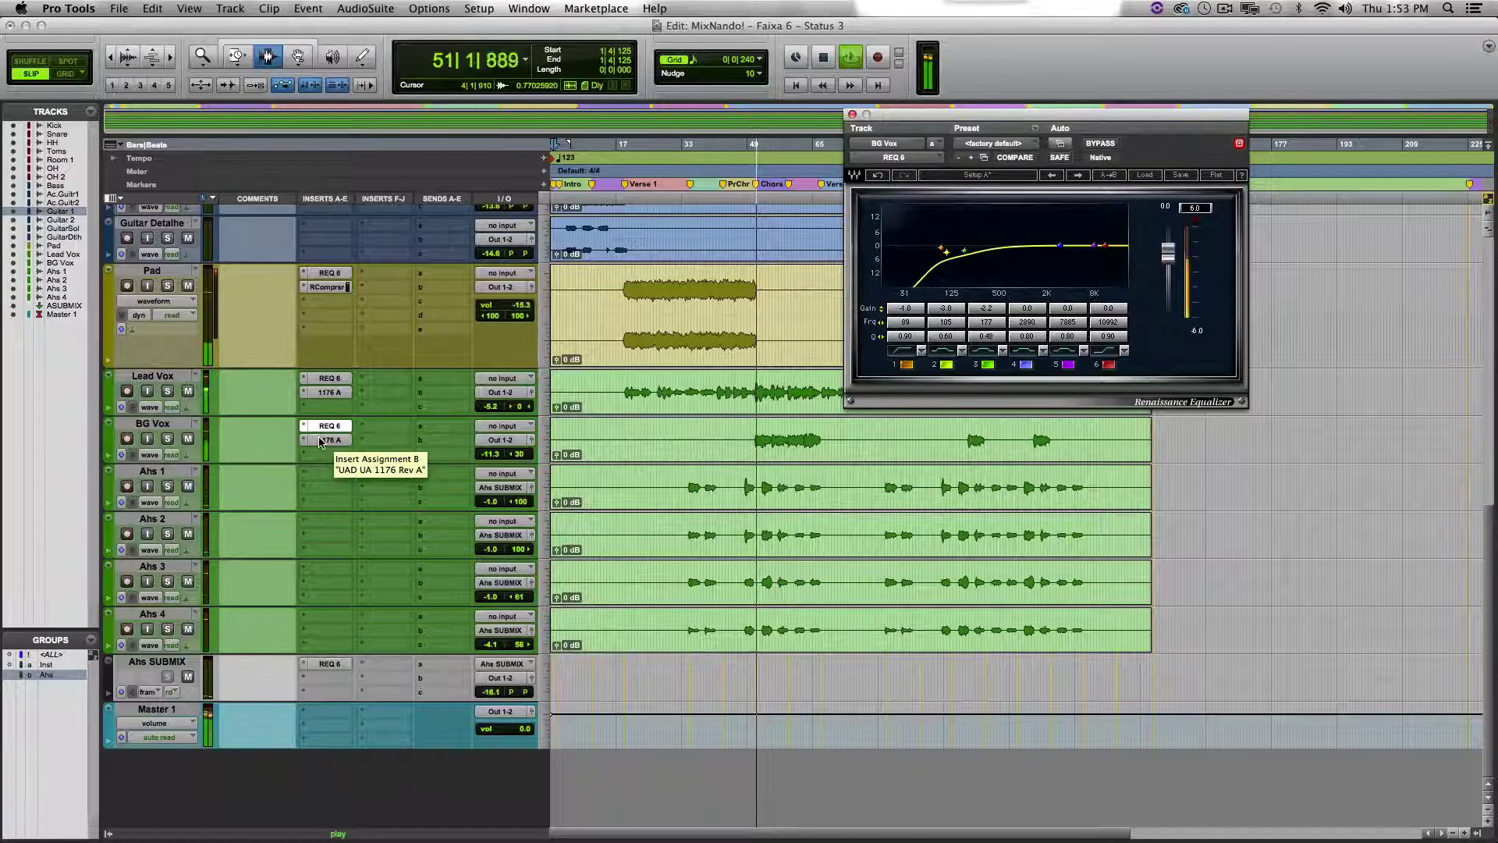
click(320, 442)
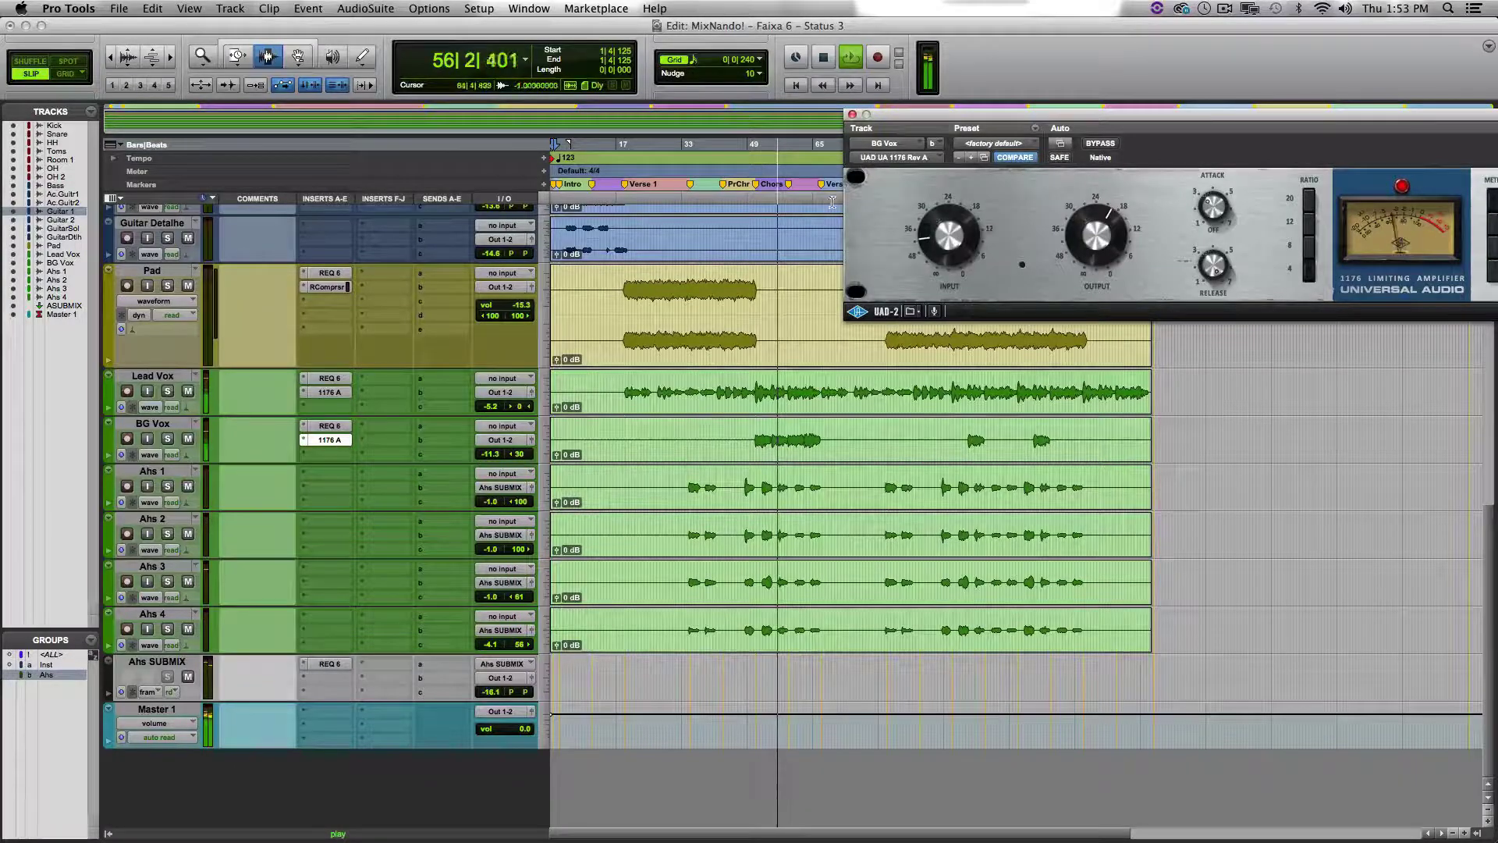
drag(921, 121, 783, 125)
Close the BG Vox track's compressor window and stop playback at the start of Verse 2
scroll(702, 476, up, 5)
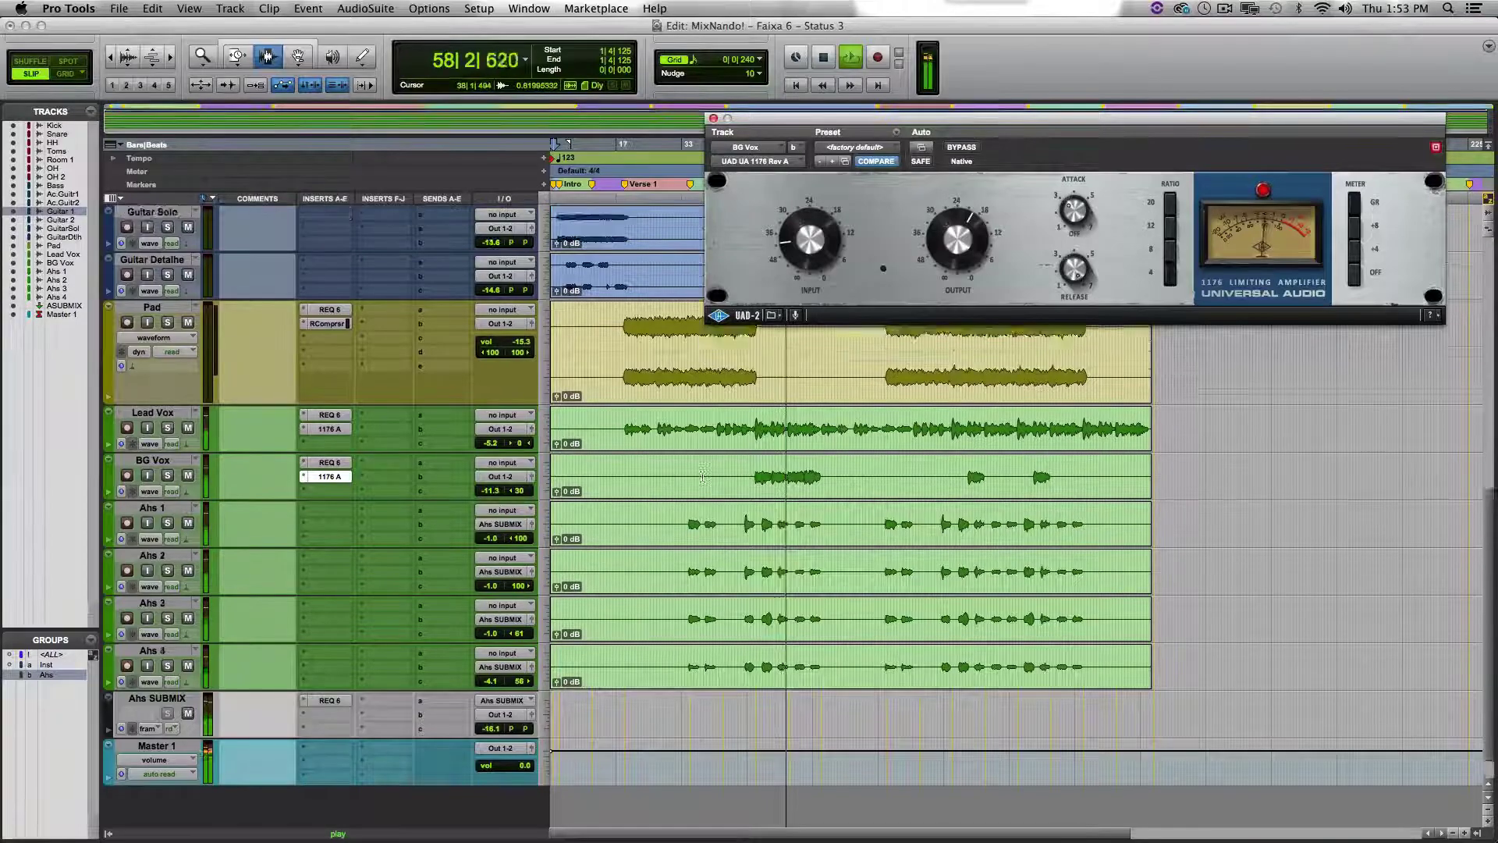
scroll(702, 476, up, 1)
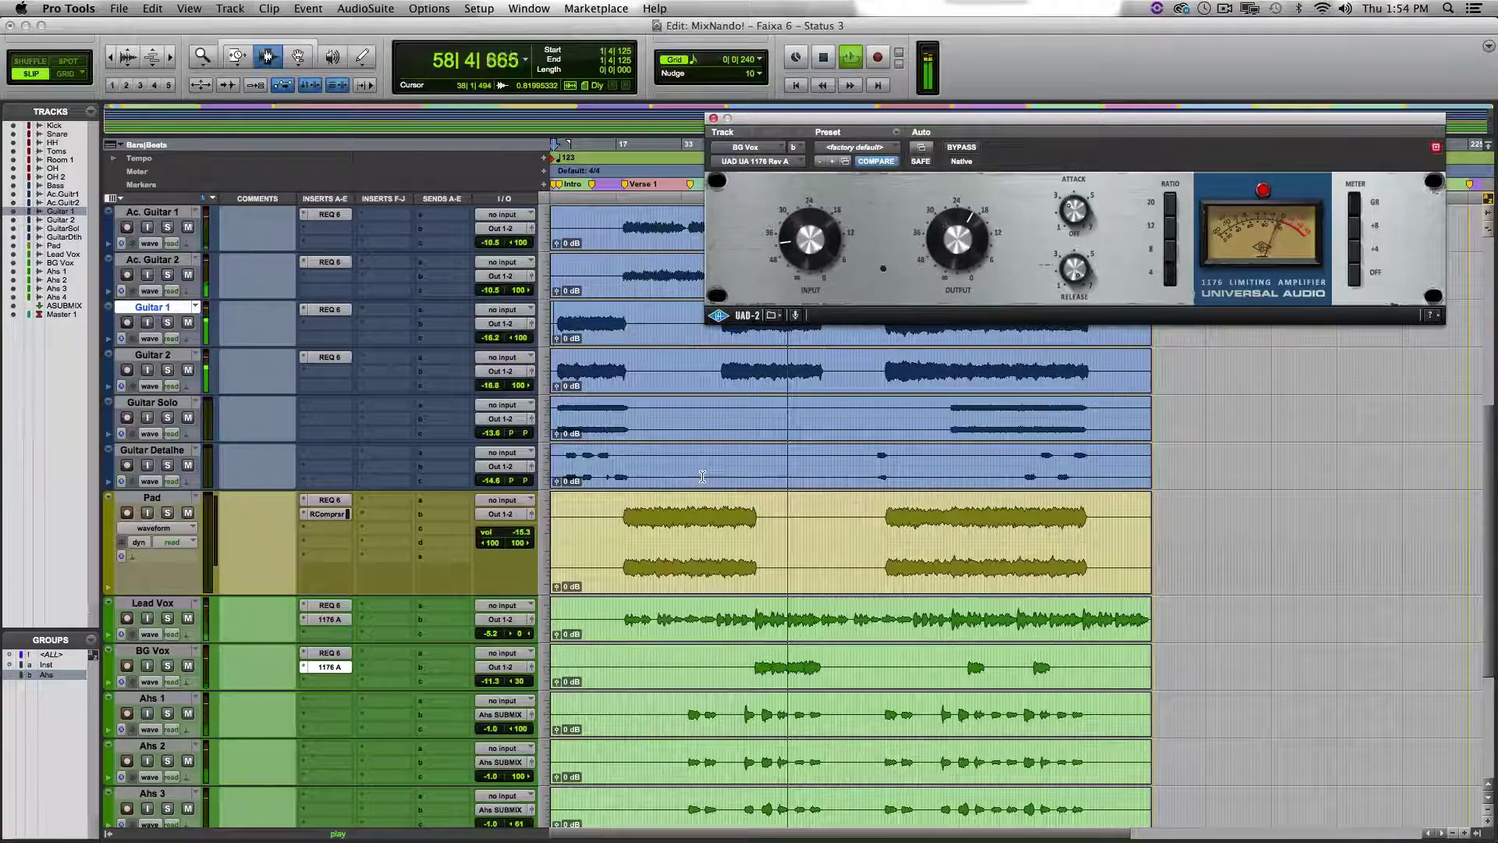
click(714, 120)
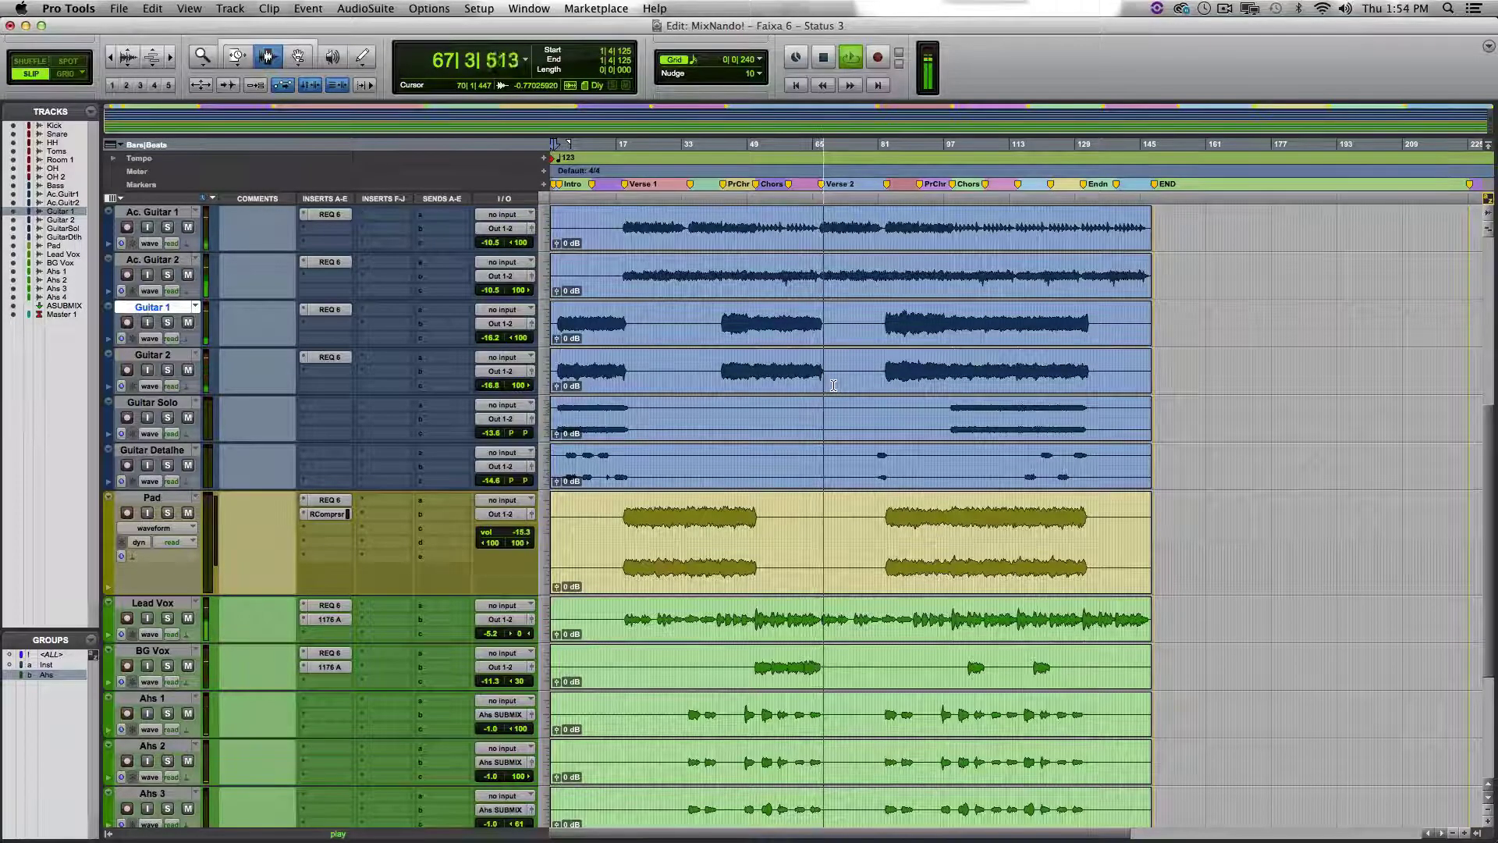
key(space)
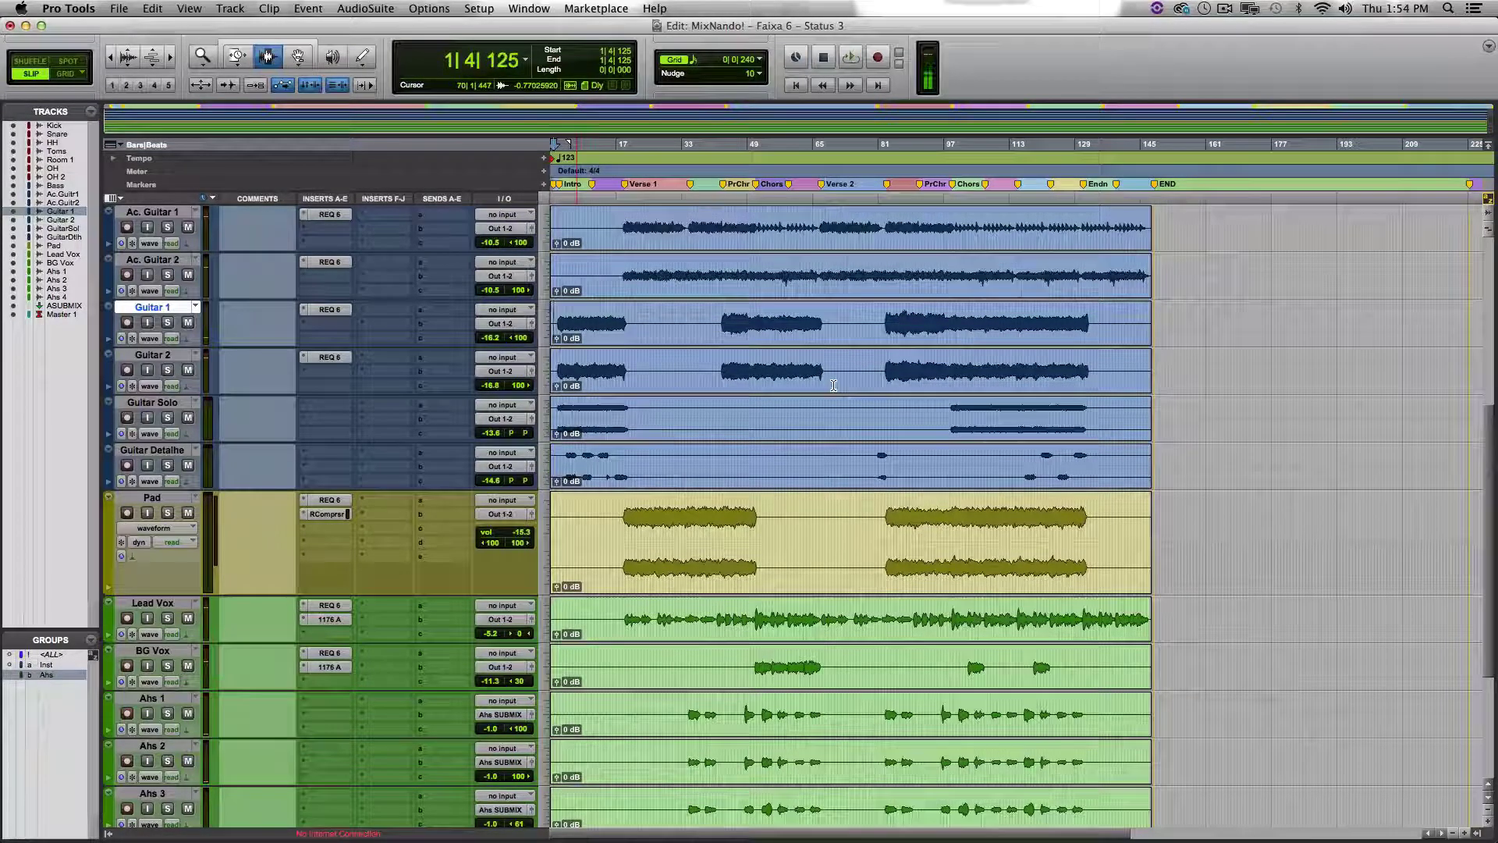